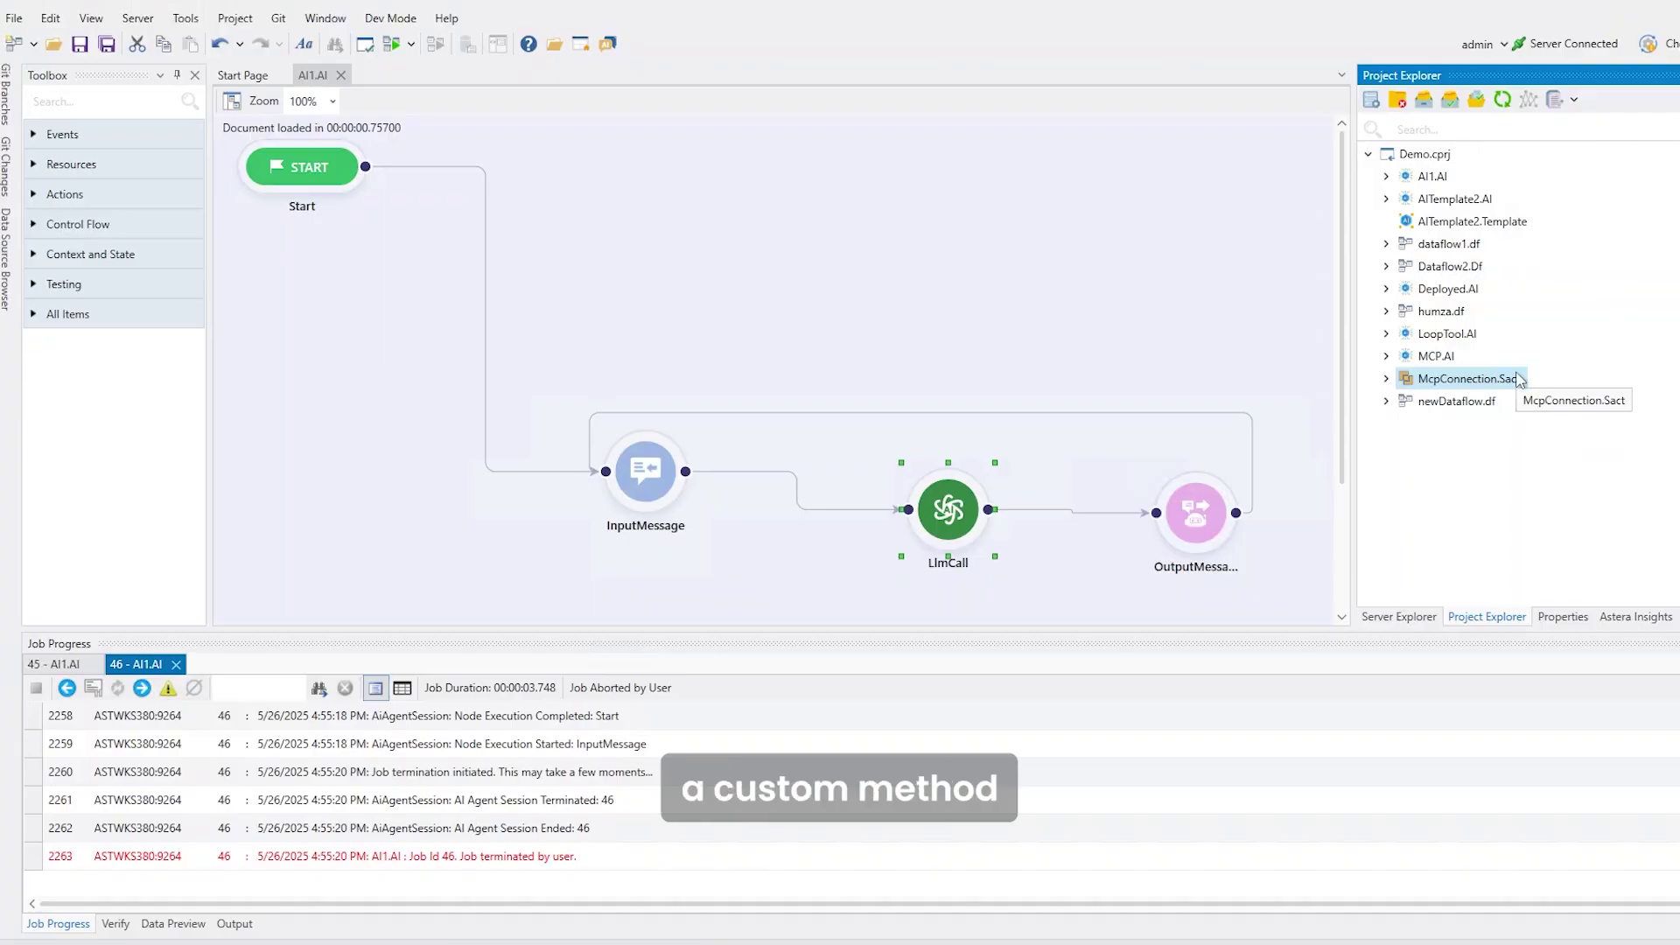
{"action": "right_click", "coordinate": [1457, 380]}
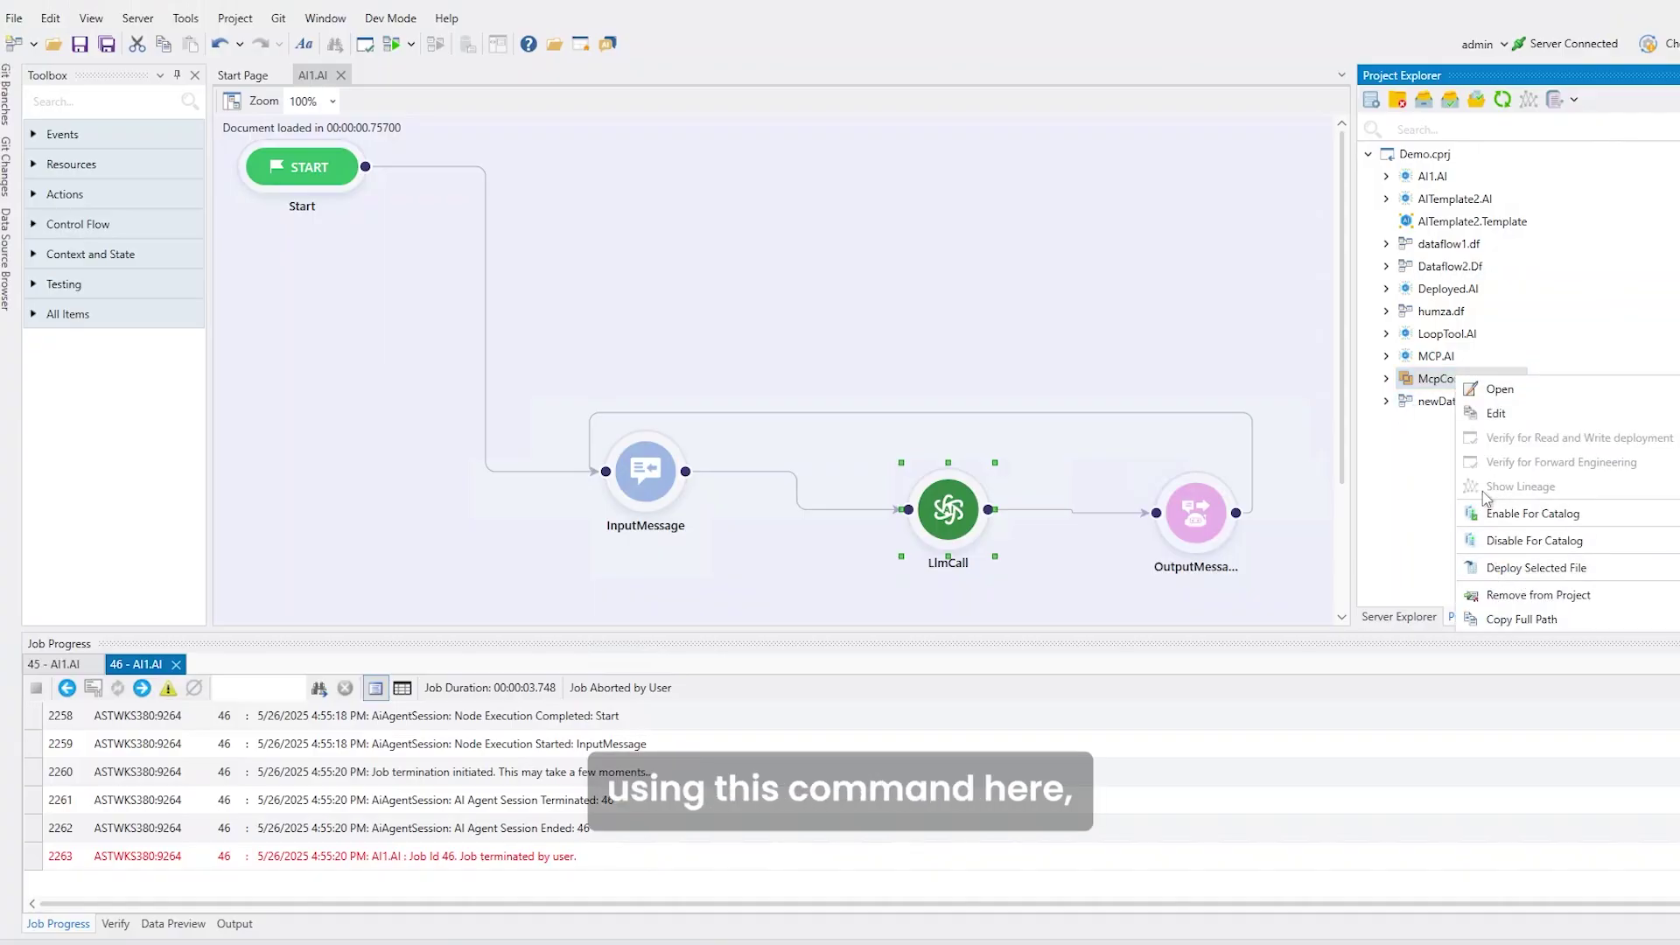
{"action": "left_click", "coordinate": [1431, 480]}
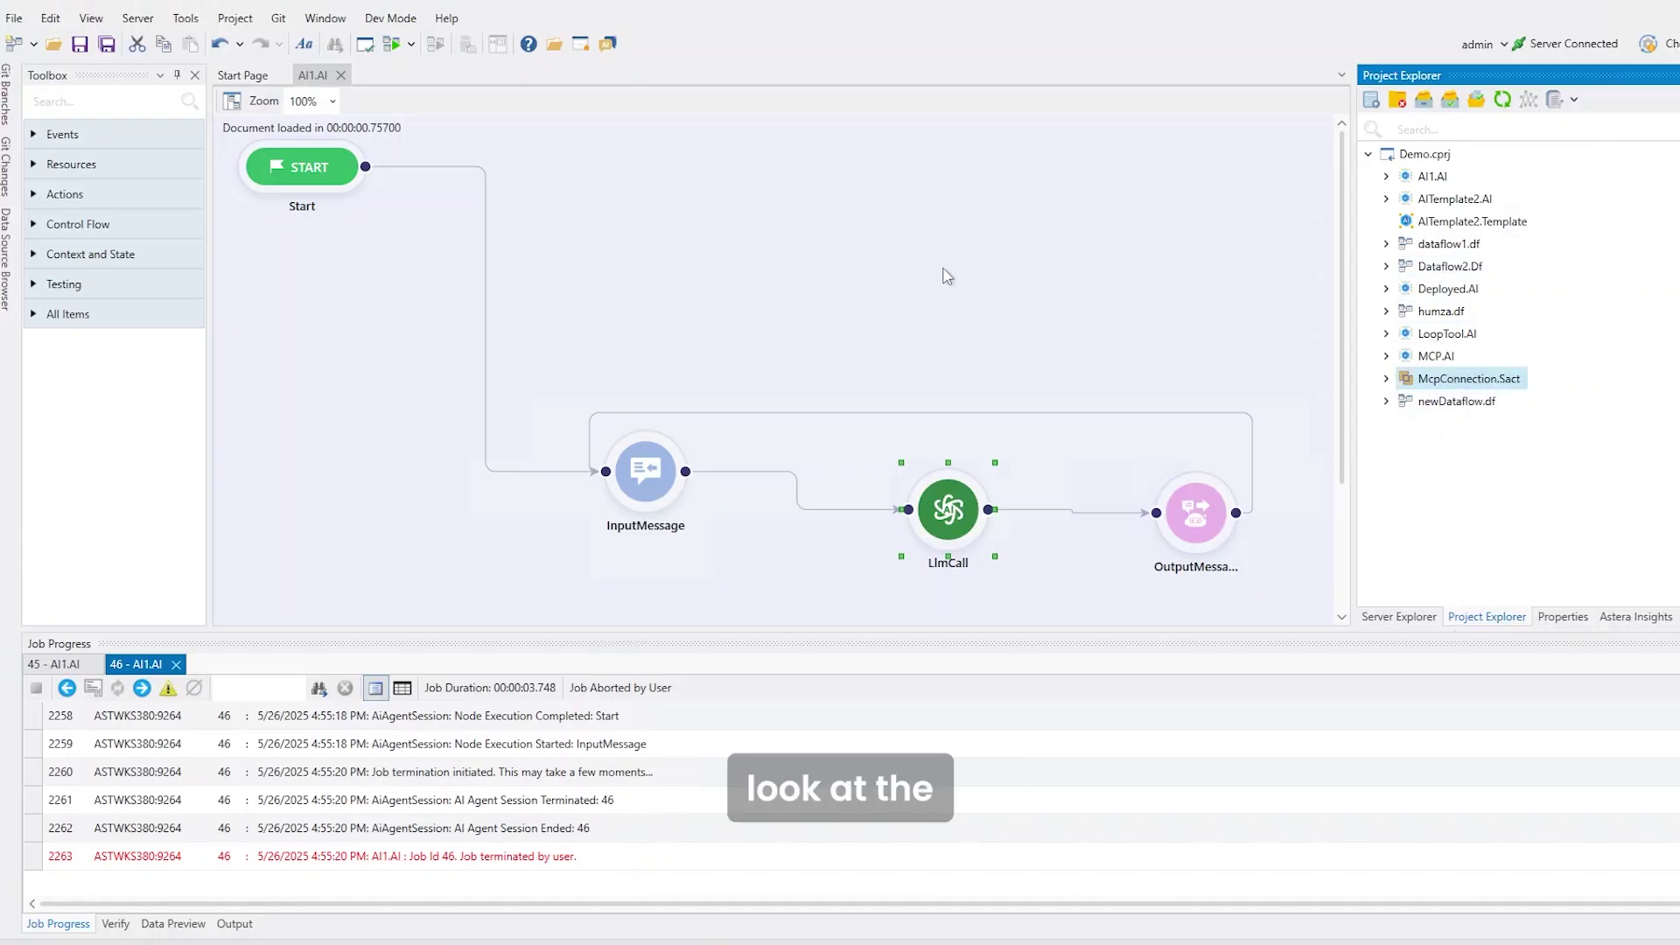
Review the nodes of the AI1.AI flow in order, from Start and InputMessage through LlmCall to OutputMessage.
{"action": "left_click", "coordinate": [680, 283]}
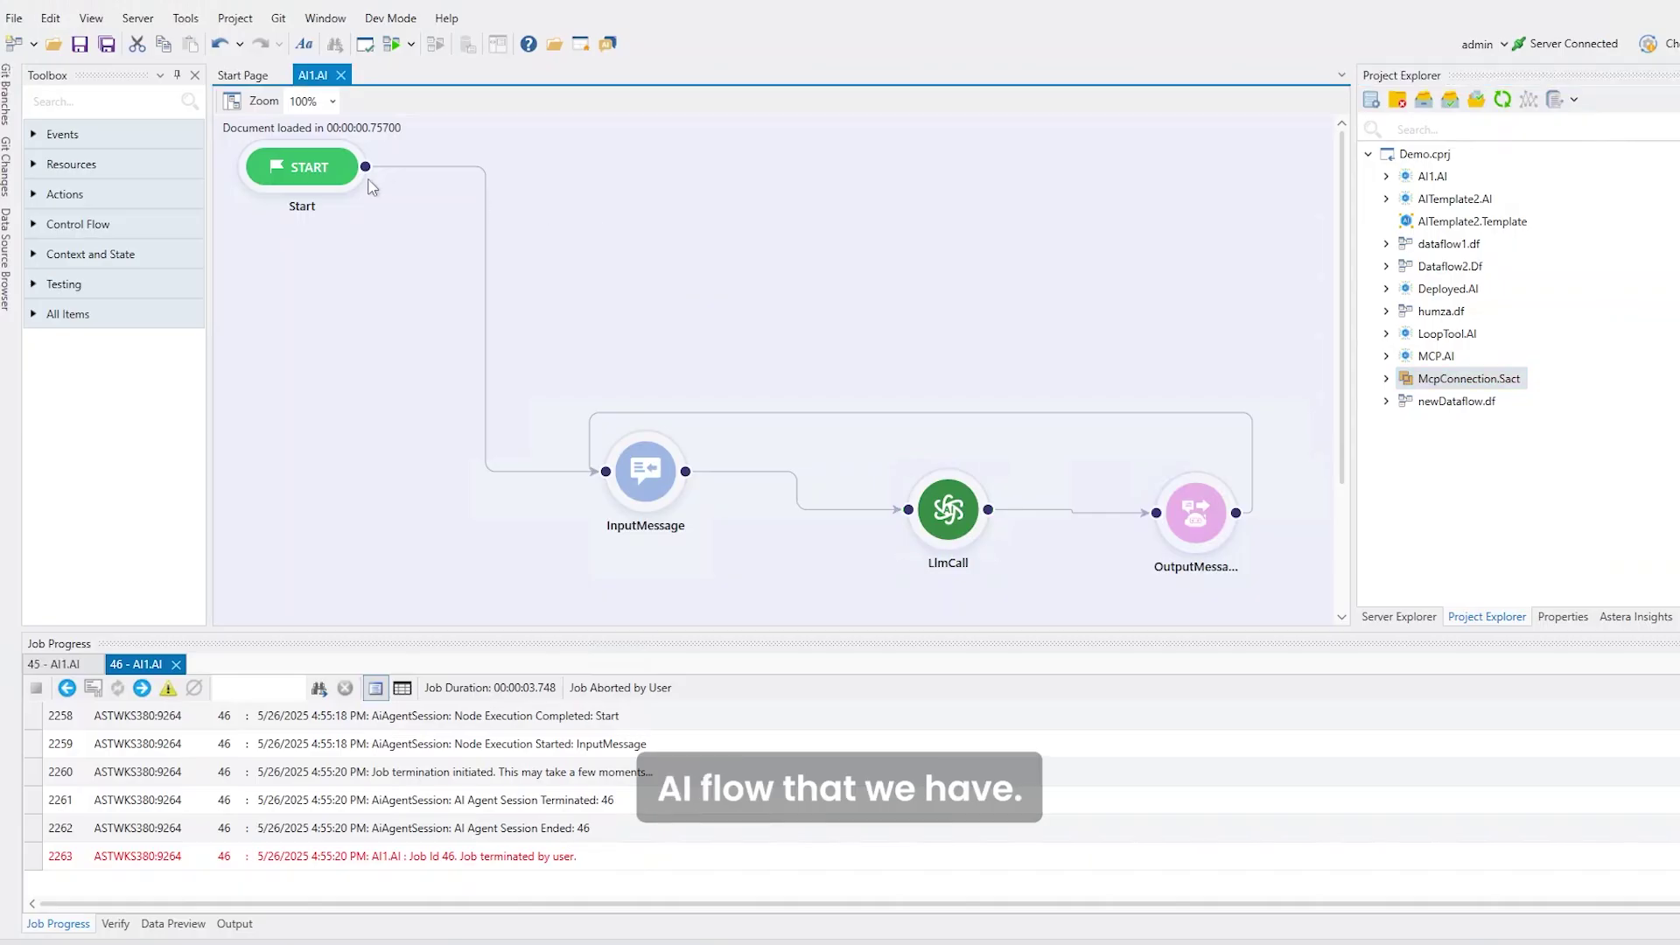
{"action": "left_click", "coordinate": [313, 181]}
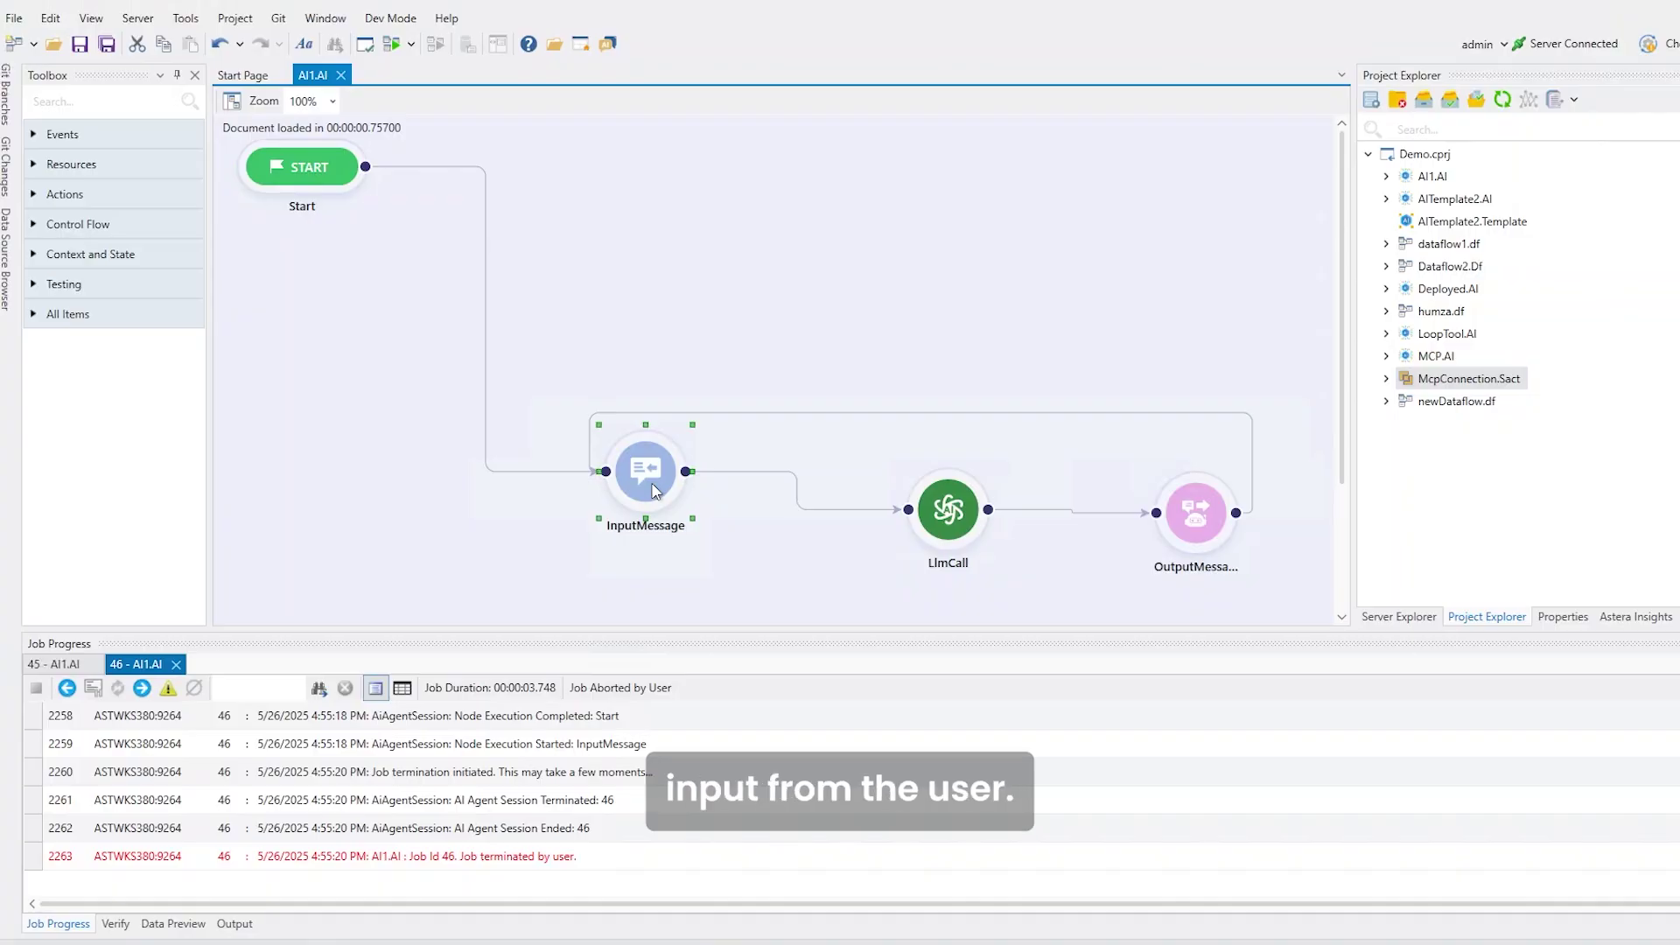
{"action": "left_click", "coordinate": [931, 518]}
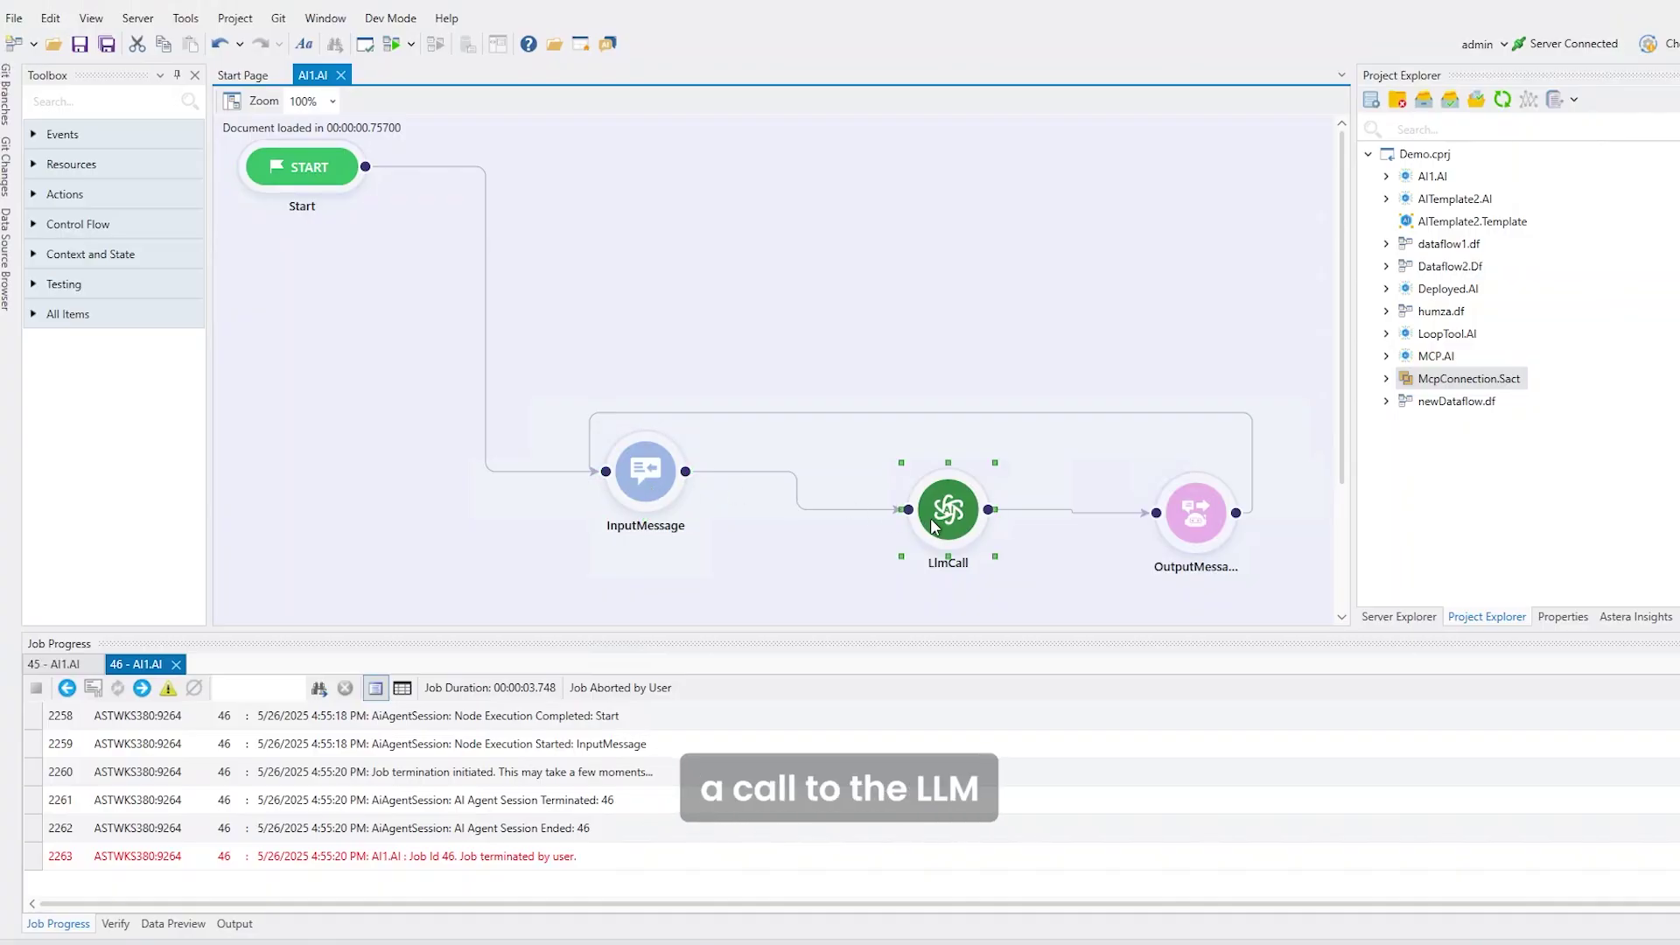
{"action": "left_click", "coordinate": [1188, 516]}
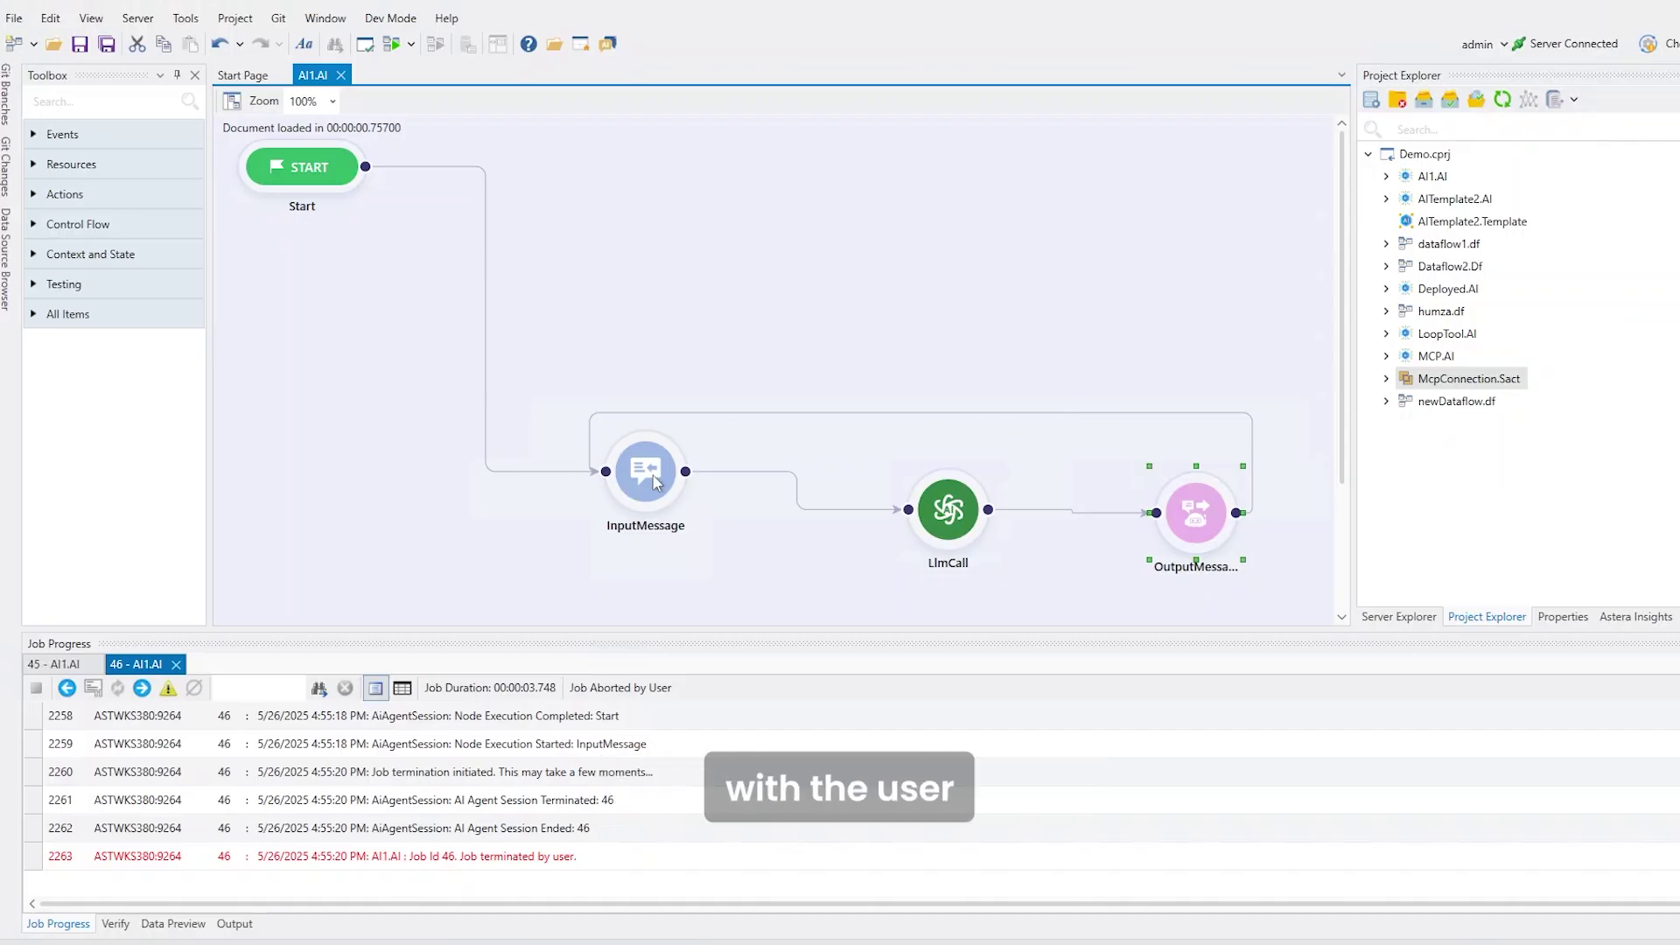
Open the LlmCall node's properties and examine its prompt template variable and the message reference in the Python code.
{"action": "double_click", "coordinate": [944, 521]}
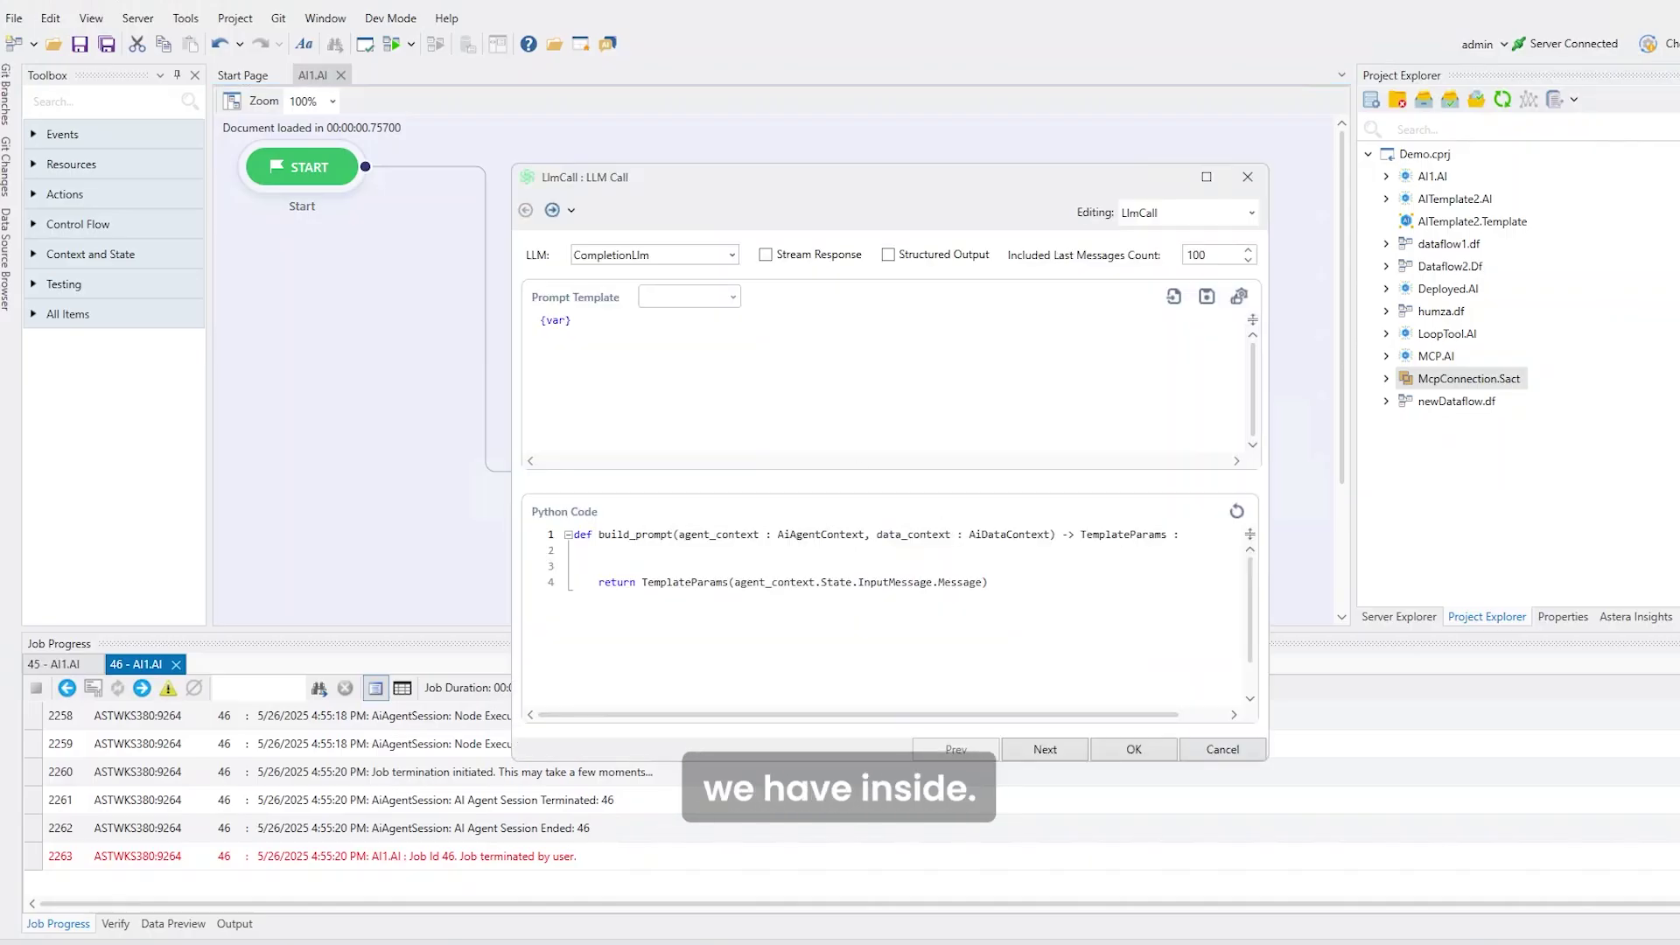
{"action": "key", "text": "ctrl+a"}
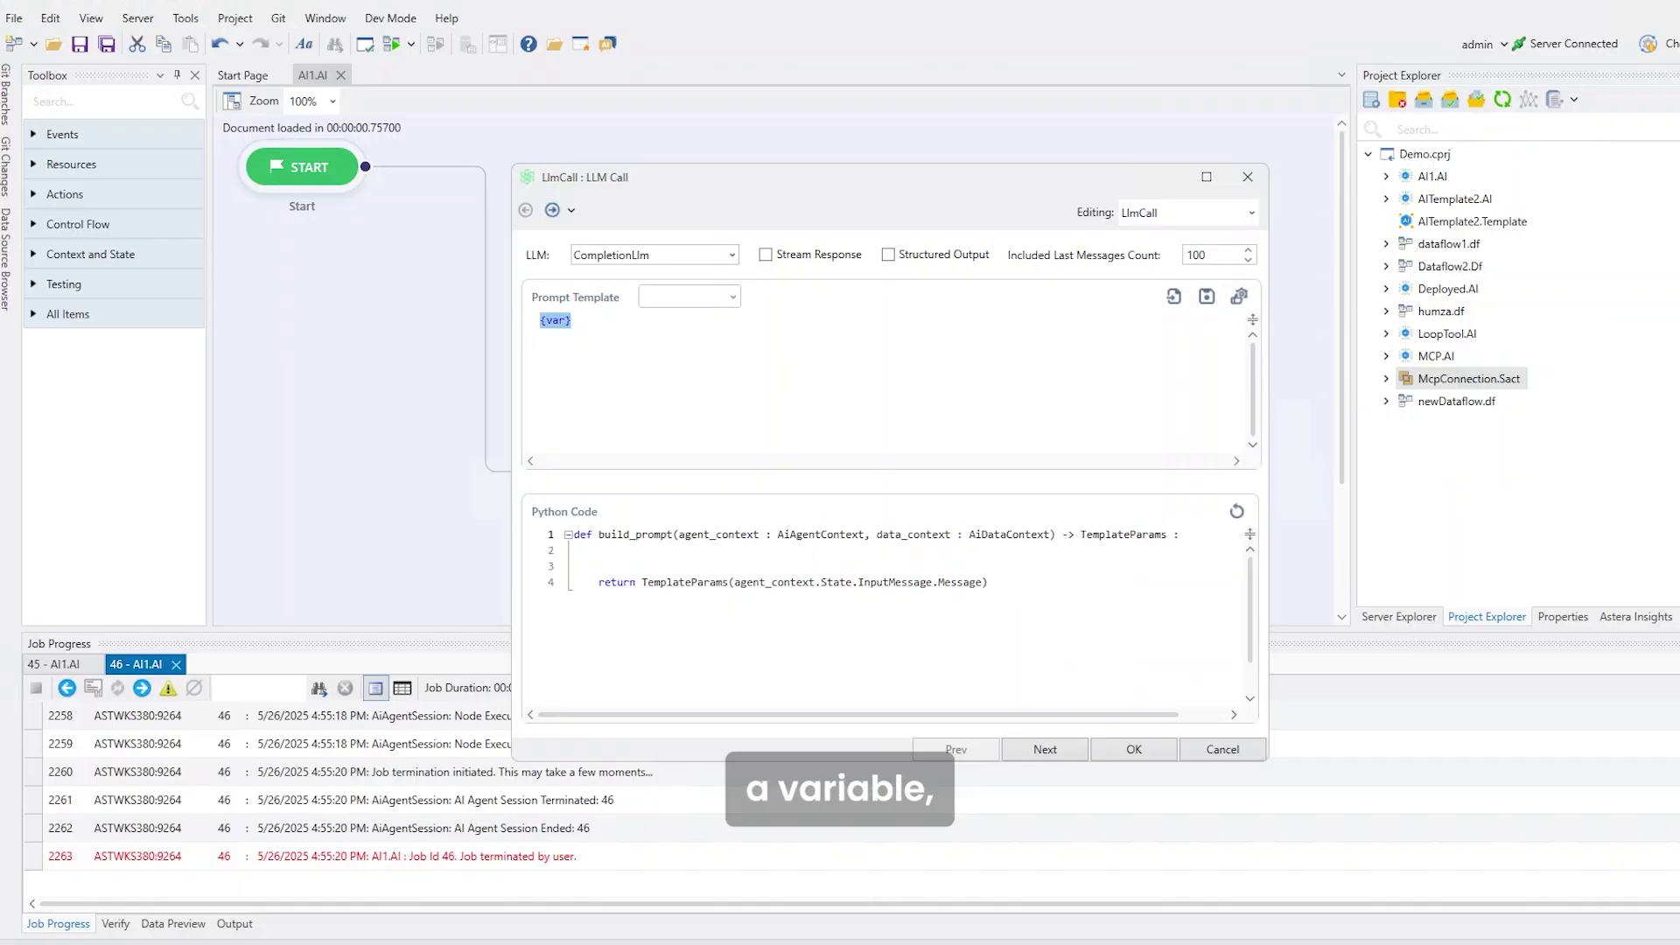
{"action": "left_click_drag", "start_coordinate": [988, 582], "coordinate": [735, 581]}
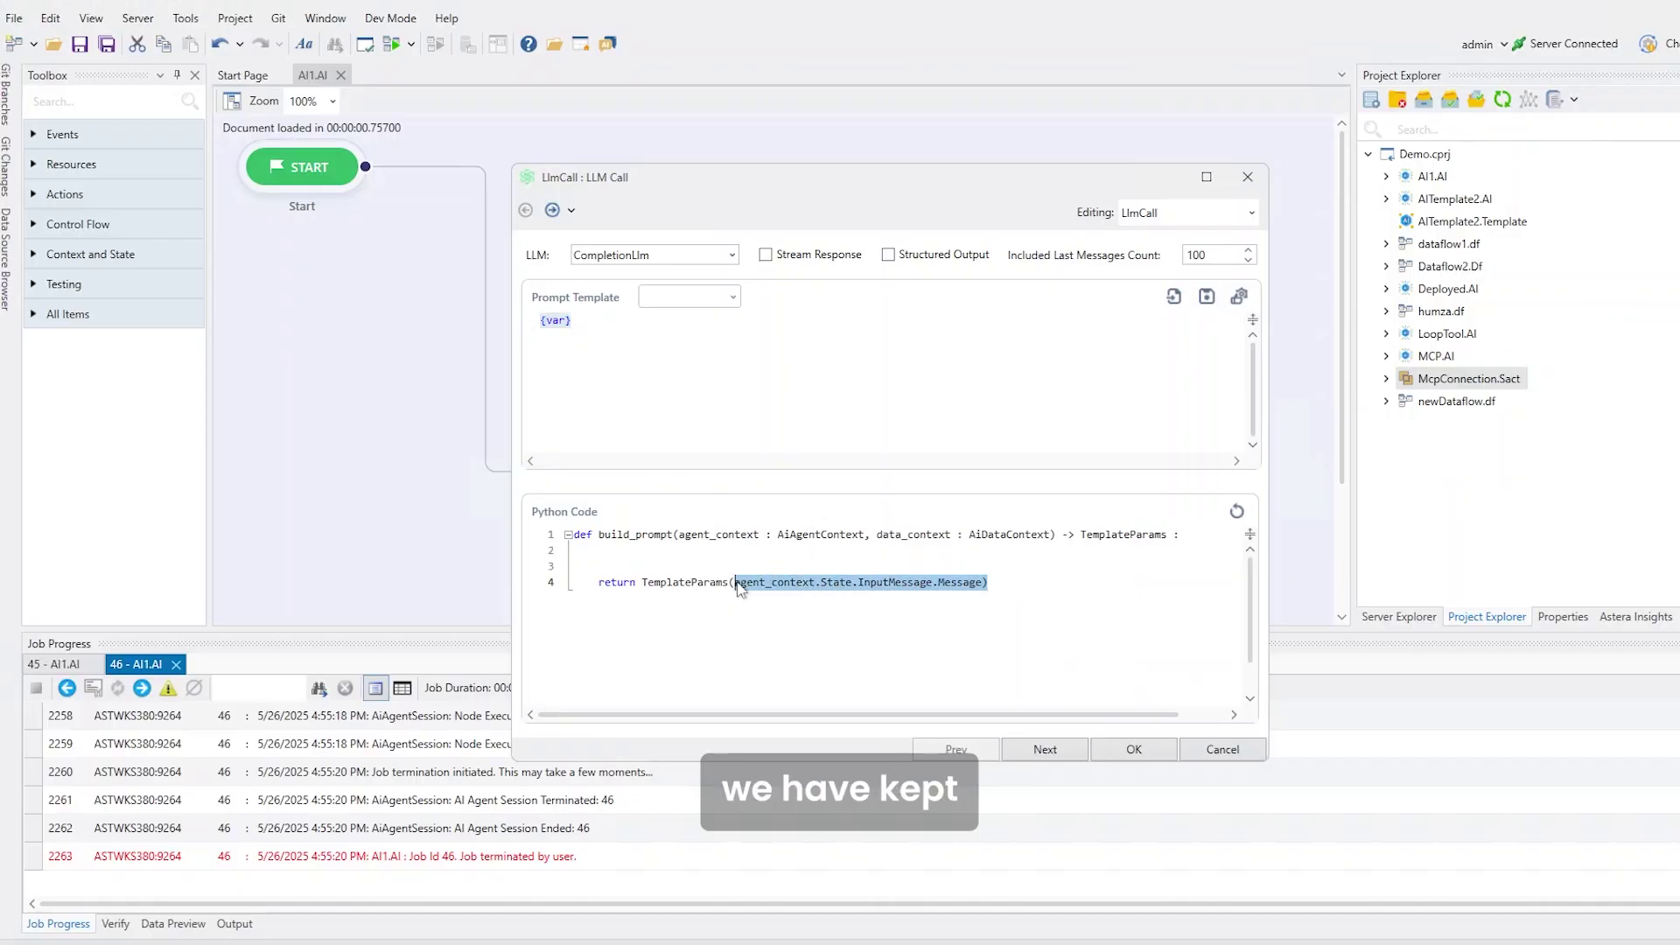
{"action": "left_click", "coordinate": [894, 581]}
{"action": "left_click_drag", "start_coordinate": [988, 582], "coordinate": [846, 582]}
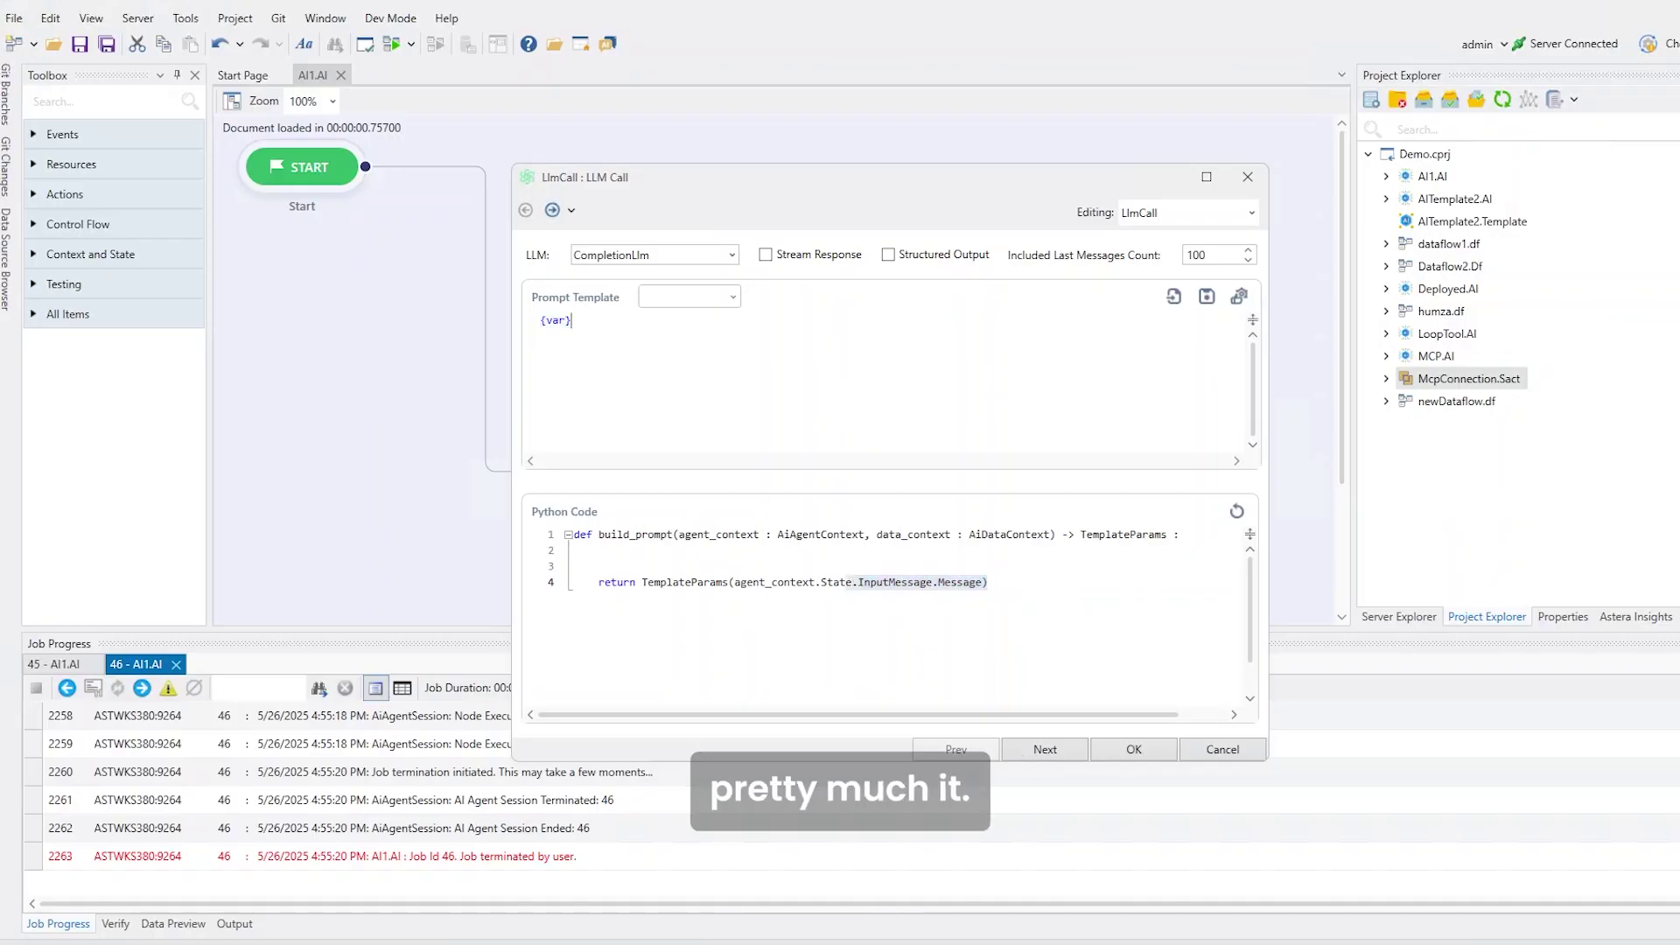
Review the MCP tools available to the LlmCall node, enable the Summarize tool and confirm the node's settings.
{"action": "left_click", "coordinate": [552, 210]}
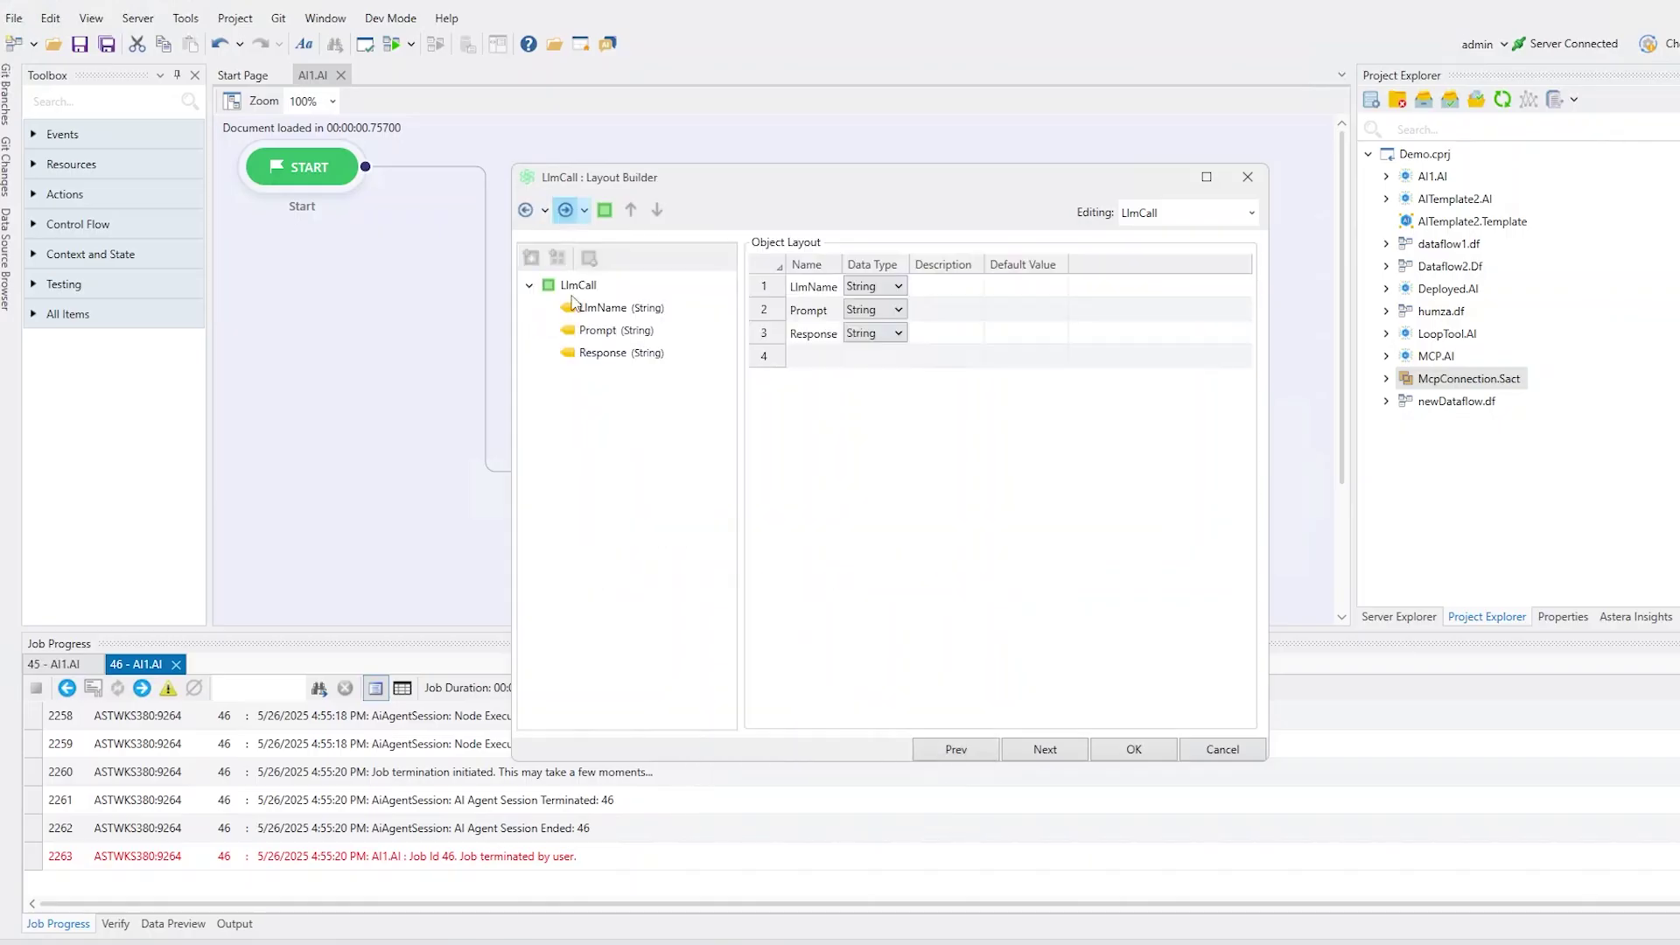
{"action": "scroll", "coordinate": [674, 536], "scroll_direction": "down", "scroll_amount": 2}
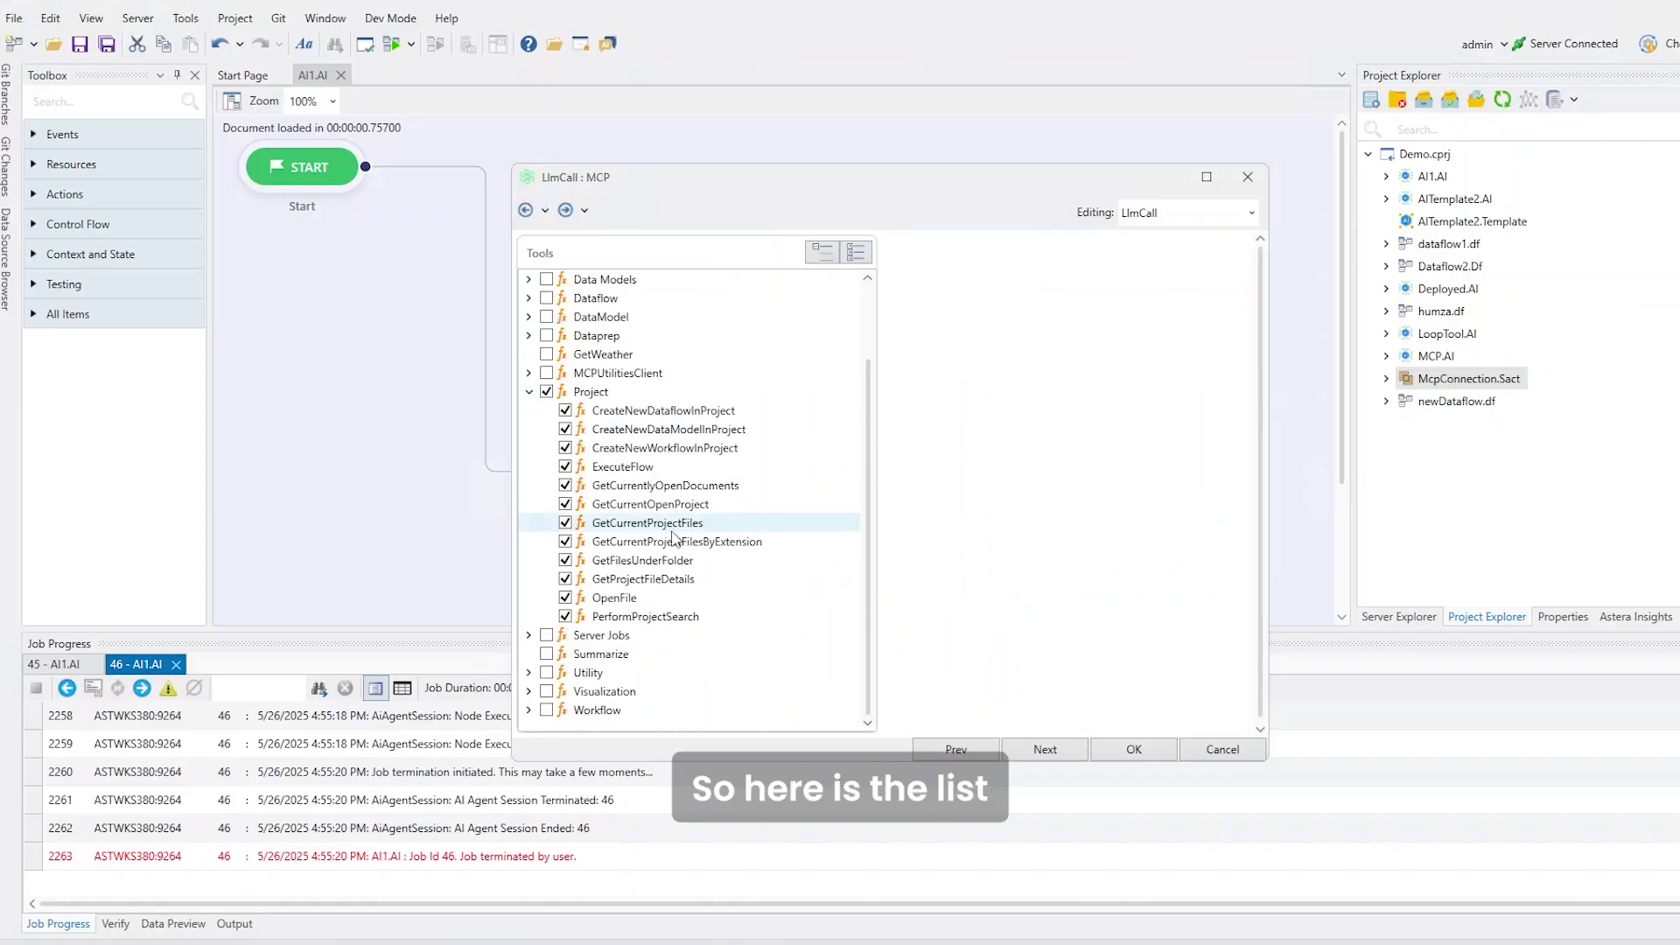
{"action": "scroll", "coordinate": [624, 451], "scroll_direction": "up", "scroll_amount": 2}
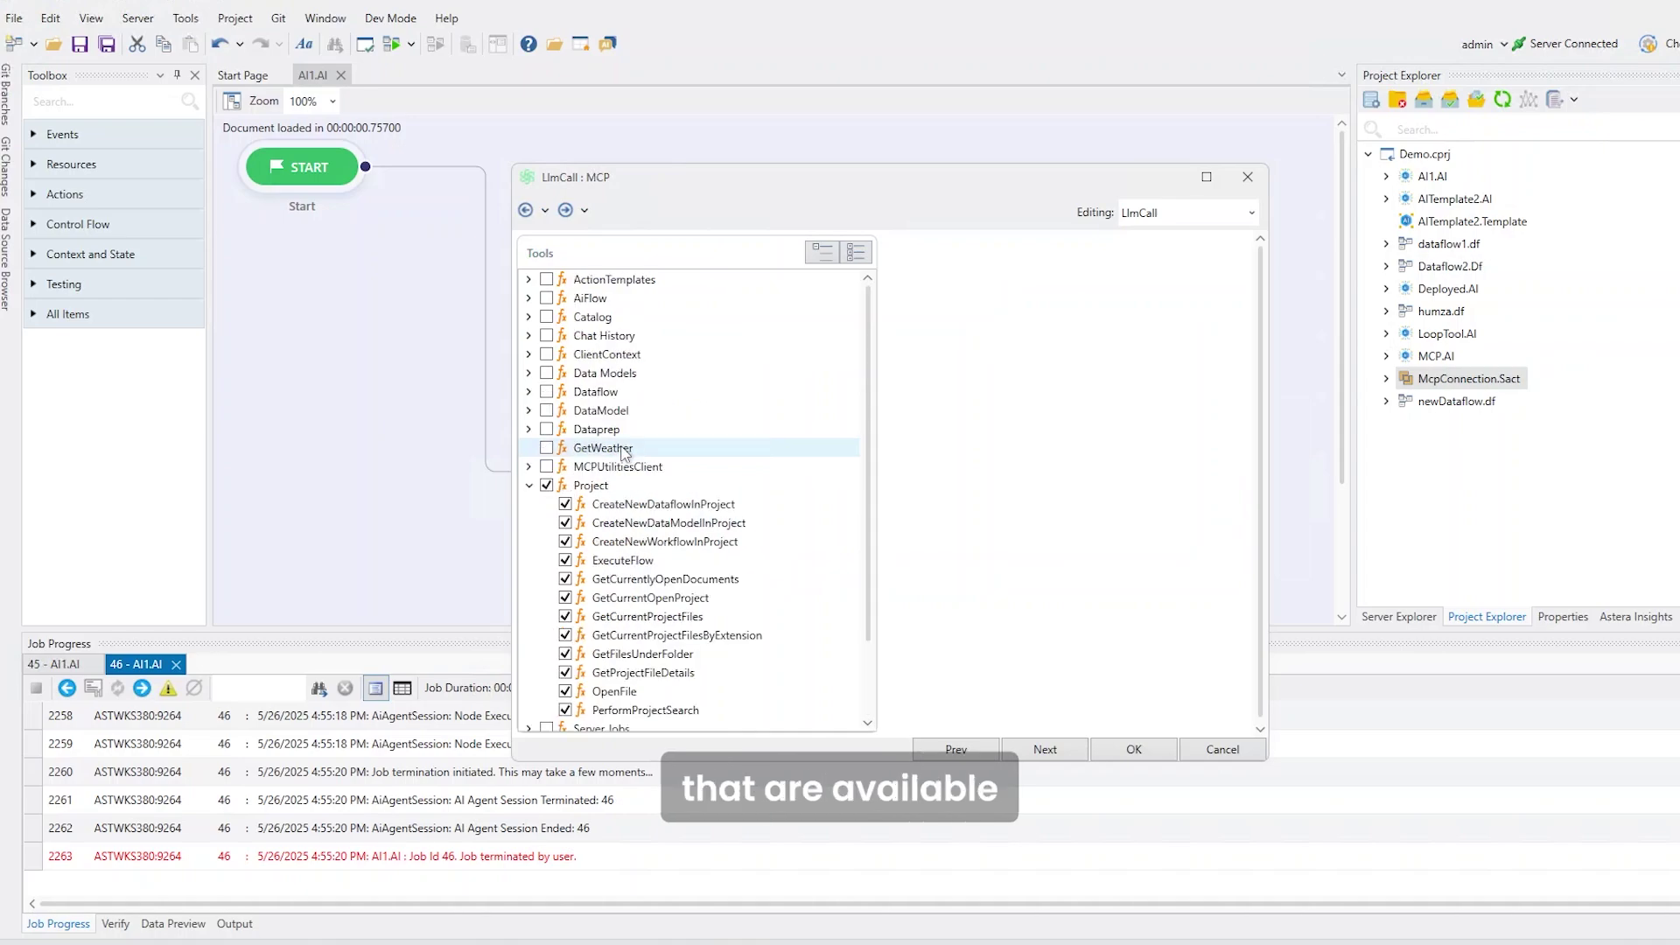
{"action": "scroll", "coordinate": [625, 450], "scroll_direction": "down", "scroll_amount": 2}
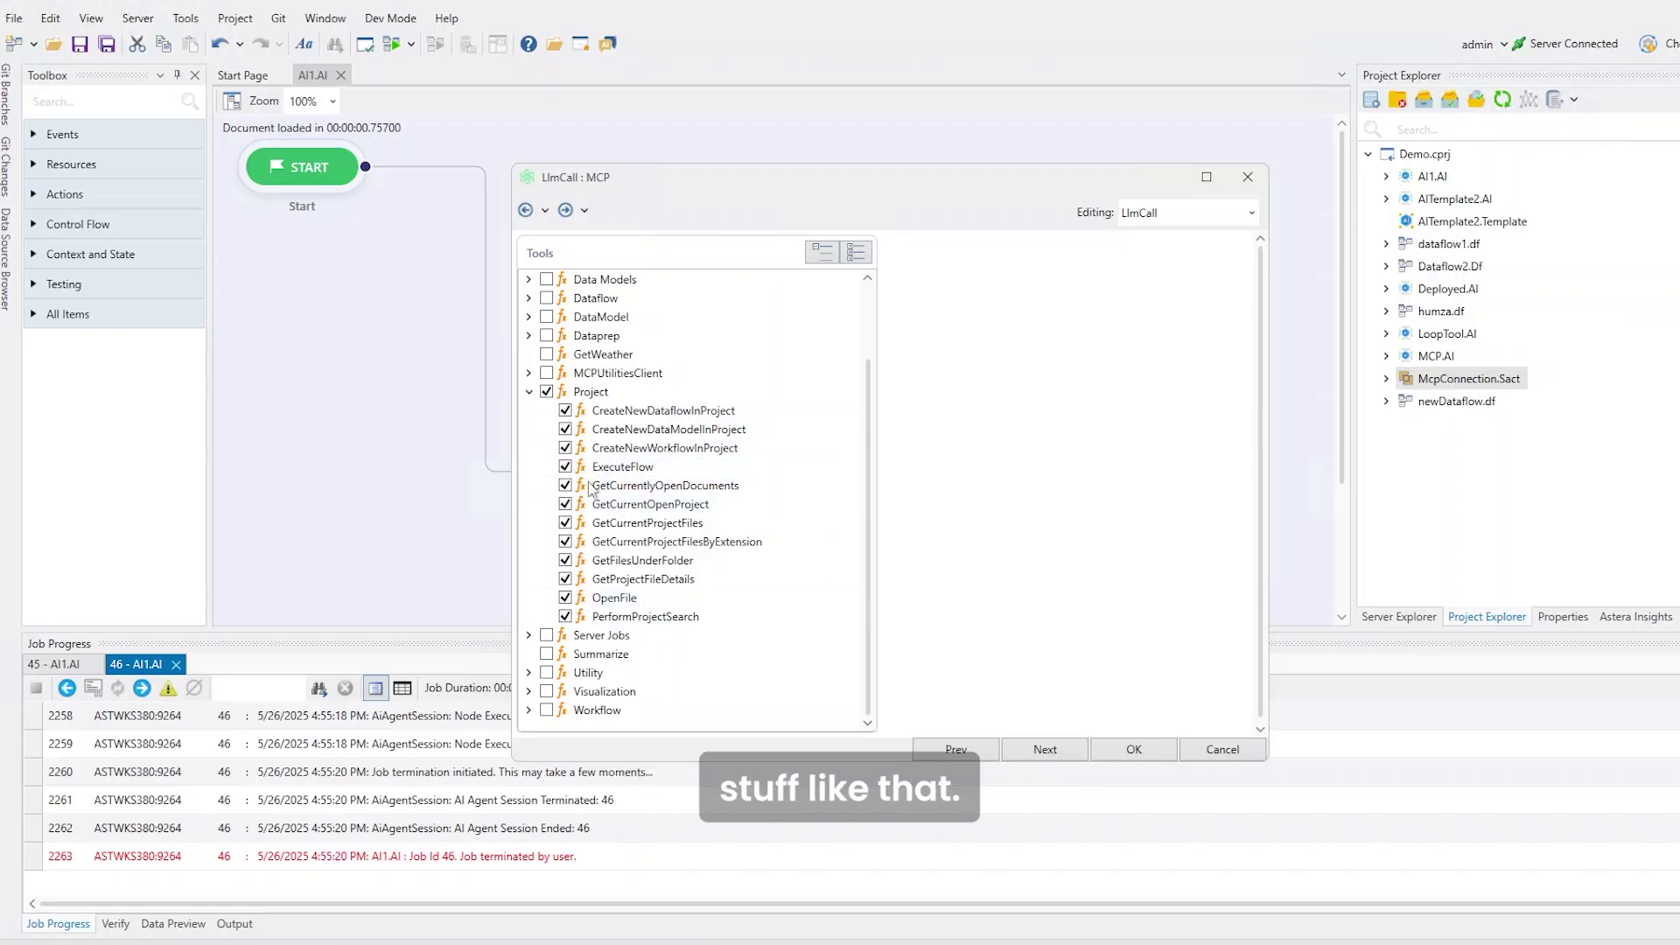
{"action": "left_click", "coordinate": [529, 394]}
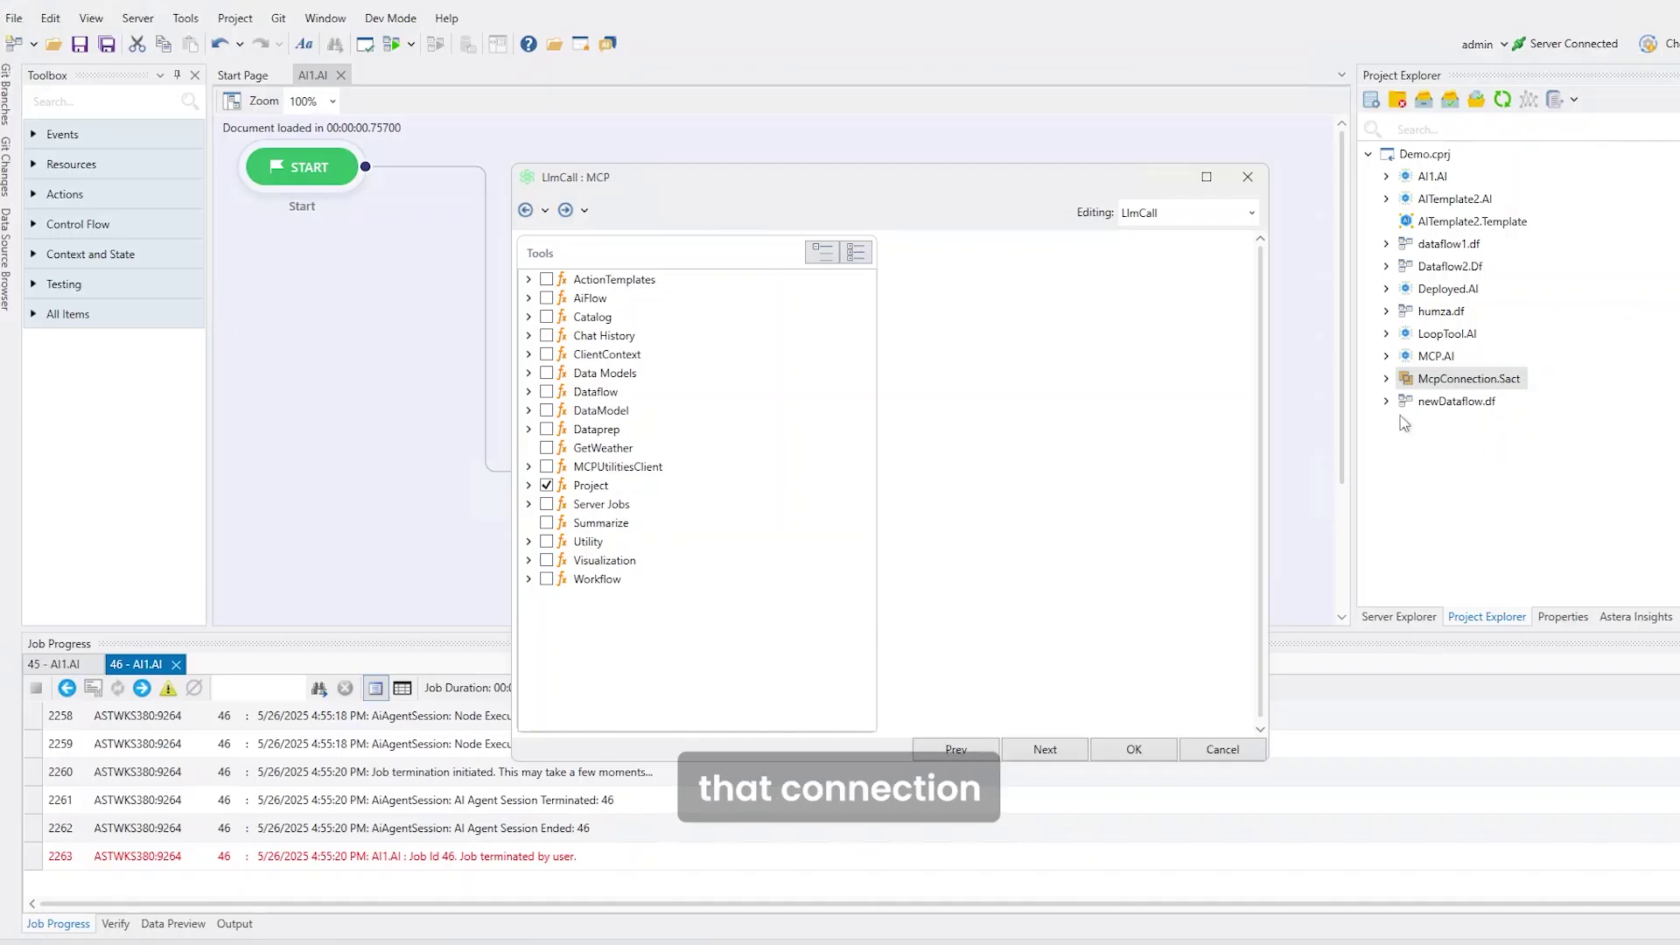
{"action": "left_click", "coordinate": [549, 528]}
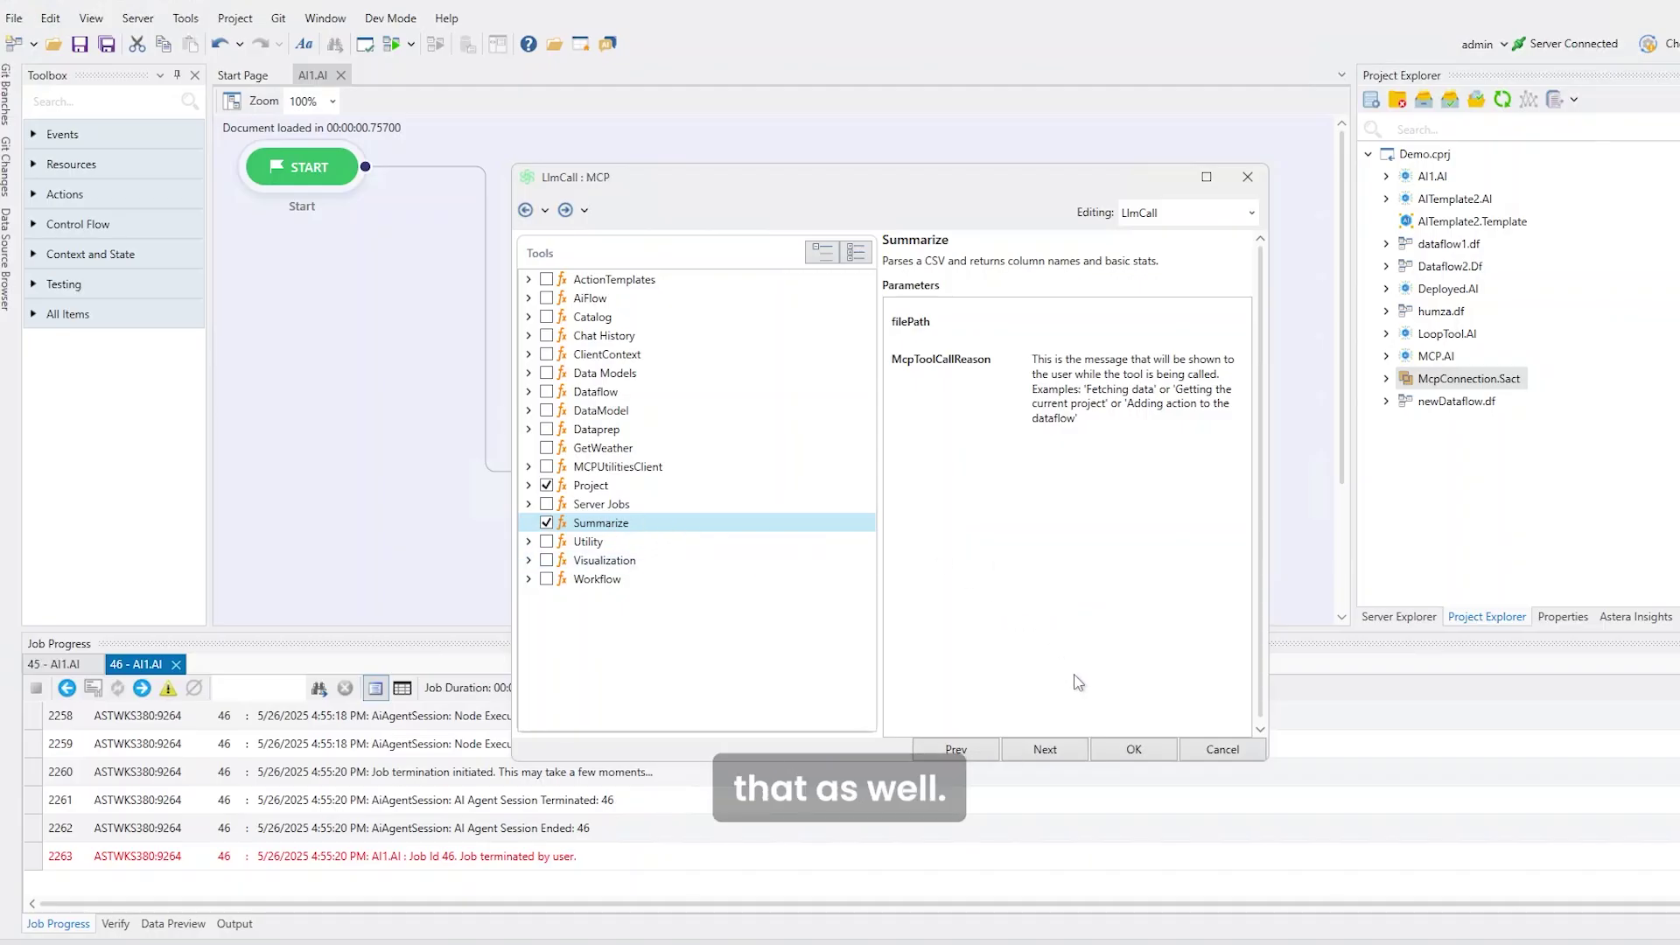
{"action": "left_click", "coordinate": [1133, 749]}
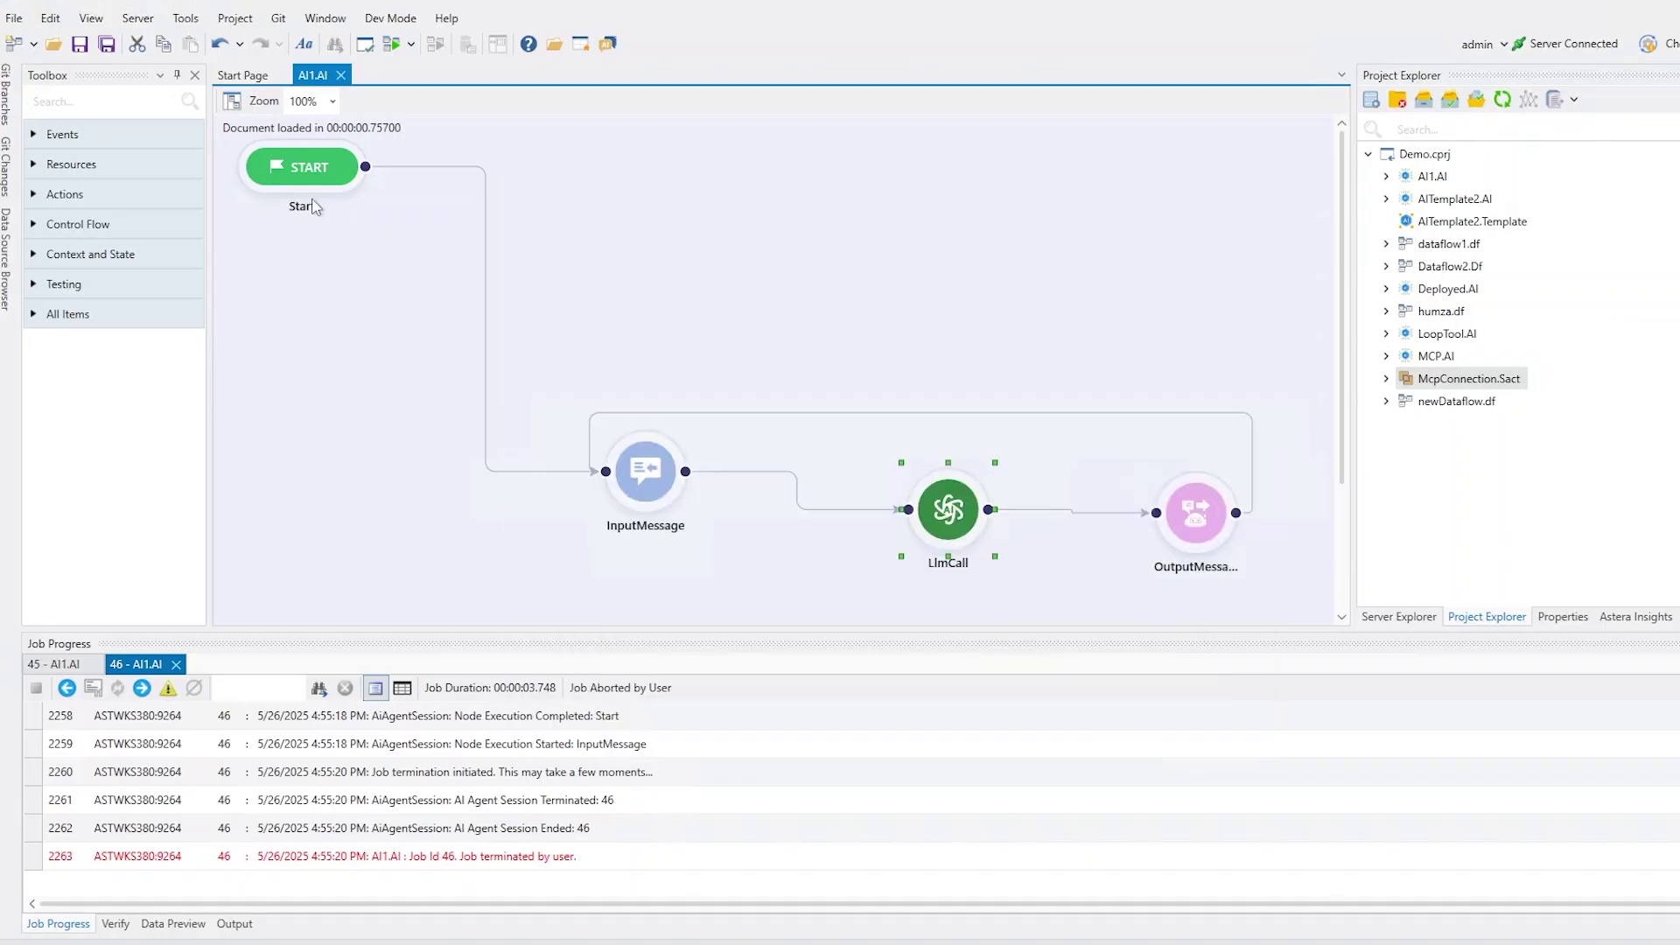
Save the AI1.AI flow and run it to start a chat session with the agent.
{"action": "left_click", "coordinate": [79, 45]}
{"action": "left_click", "coordinate": [391, 44]}
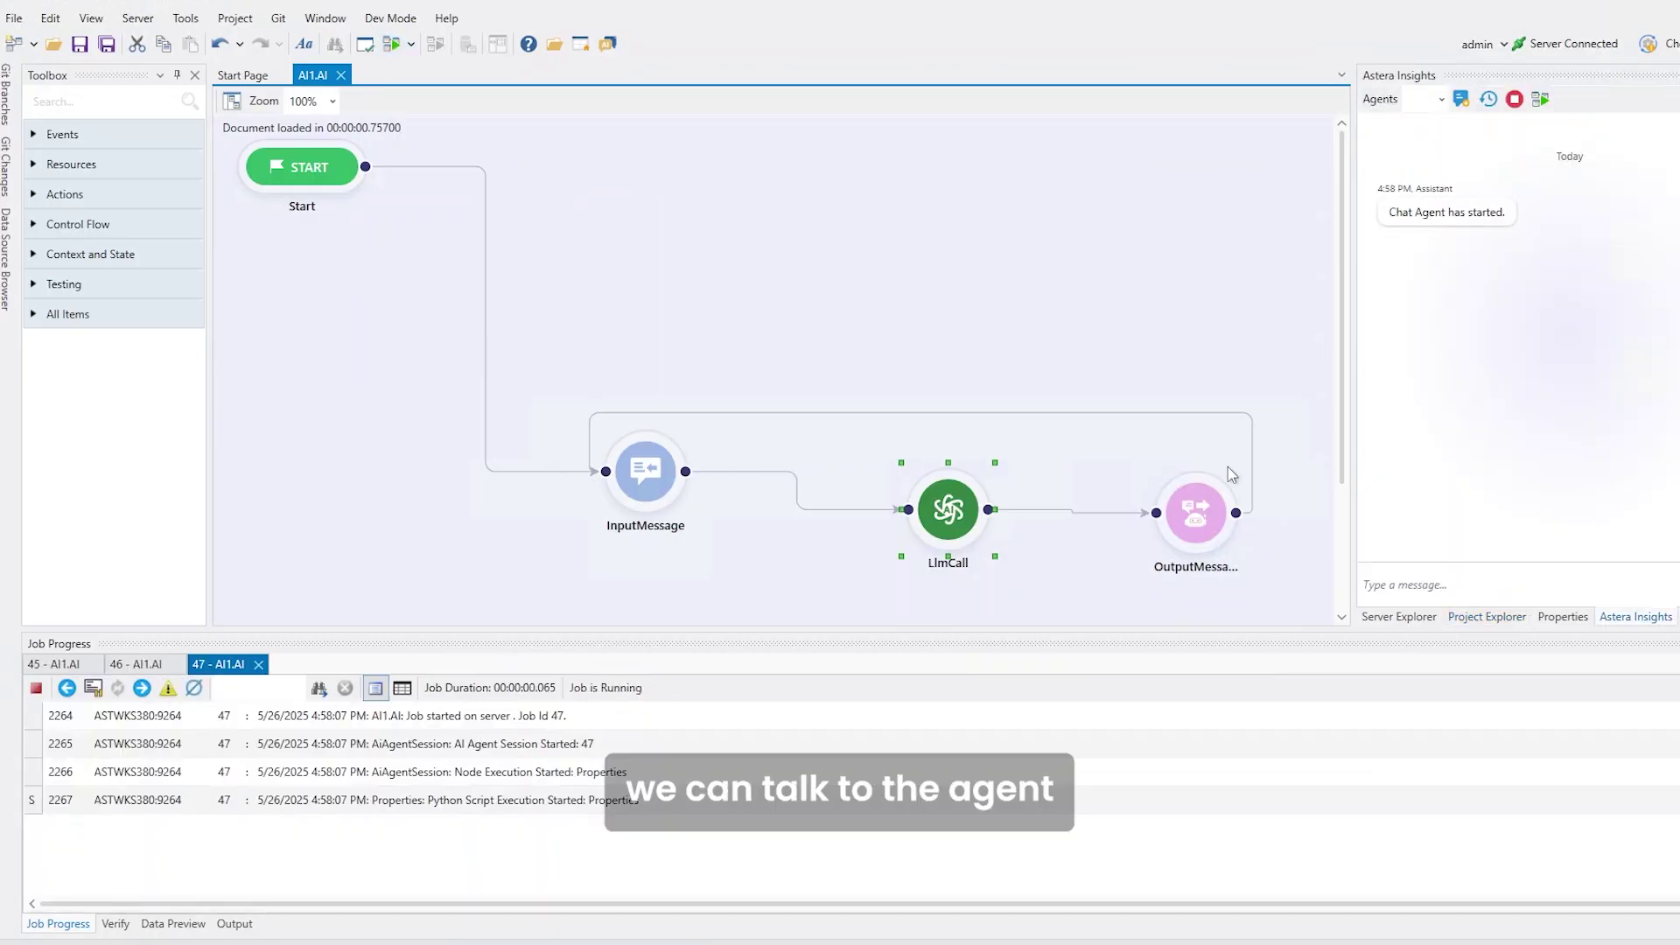
Ask the chat agent "tell me about the current project and its files".
{"action": "left_click", "coordinate": [1400, 585]}
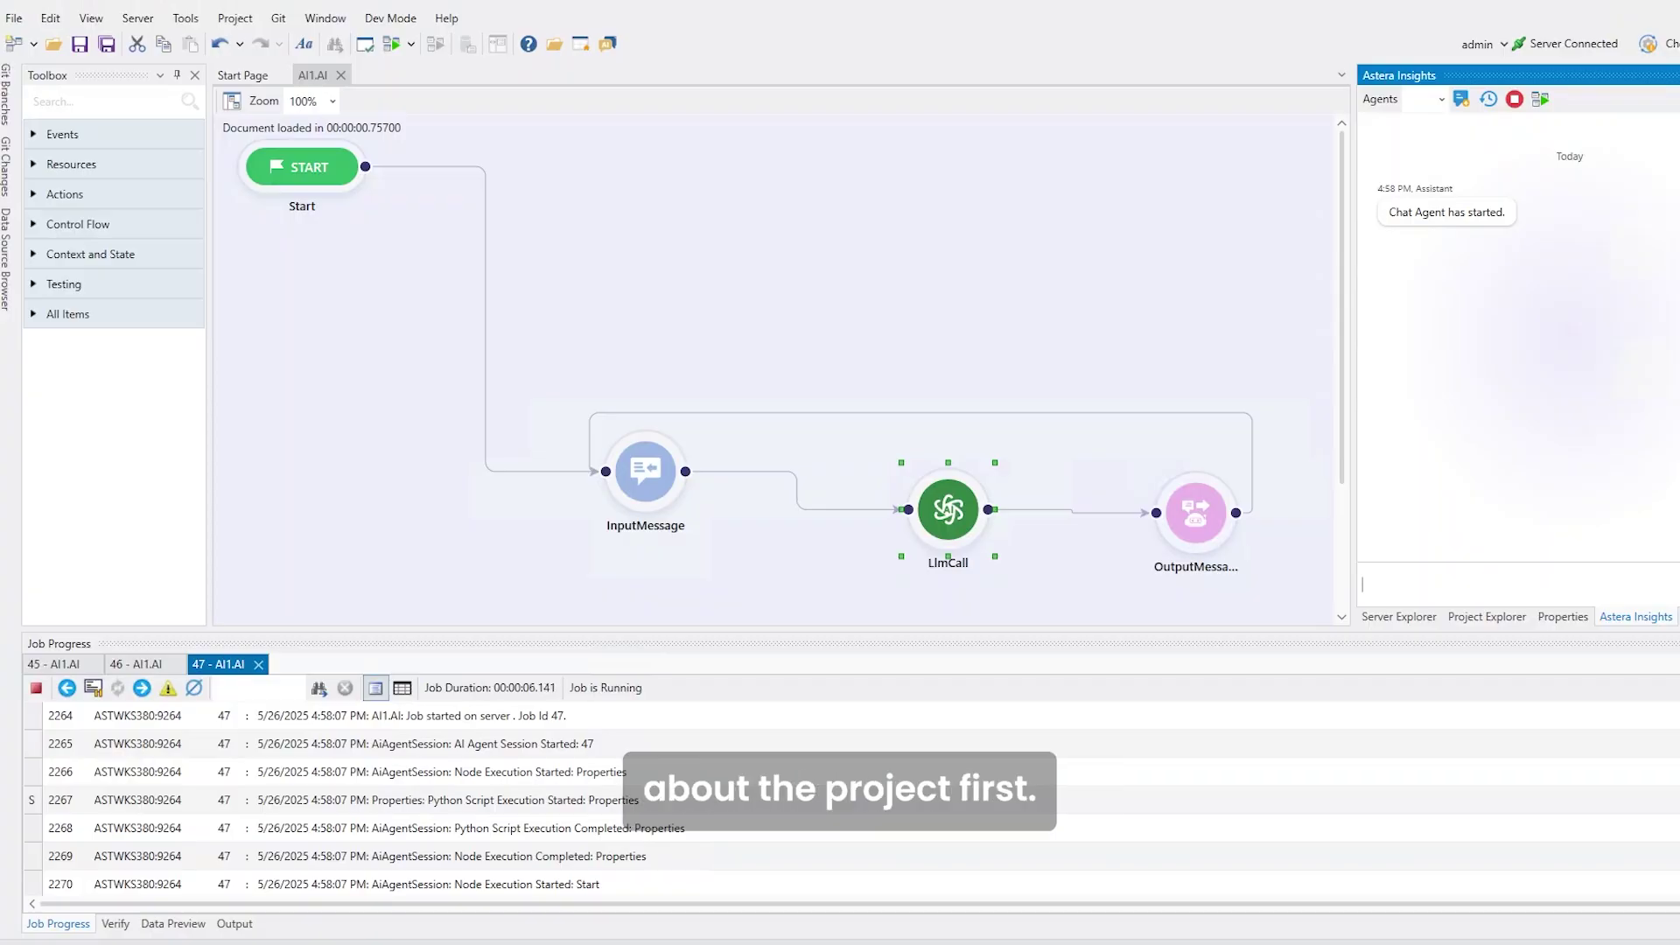
{"action": "type", "text": "tell me"}
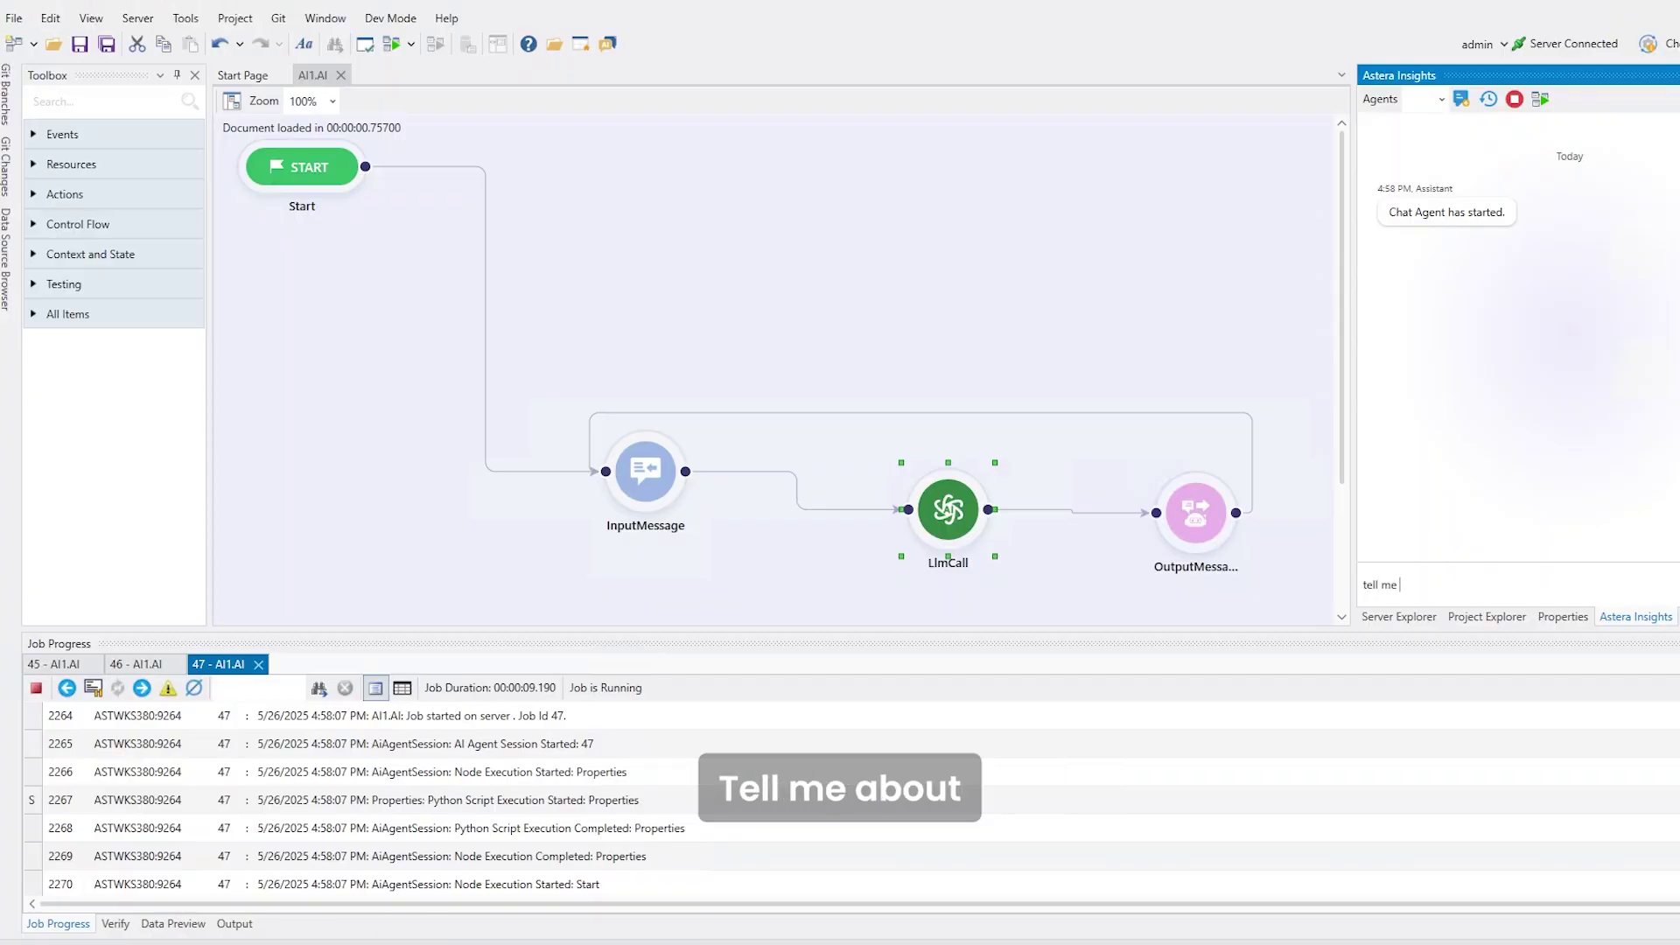
{"action": "type", "text": " about t"}
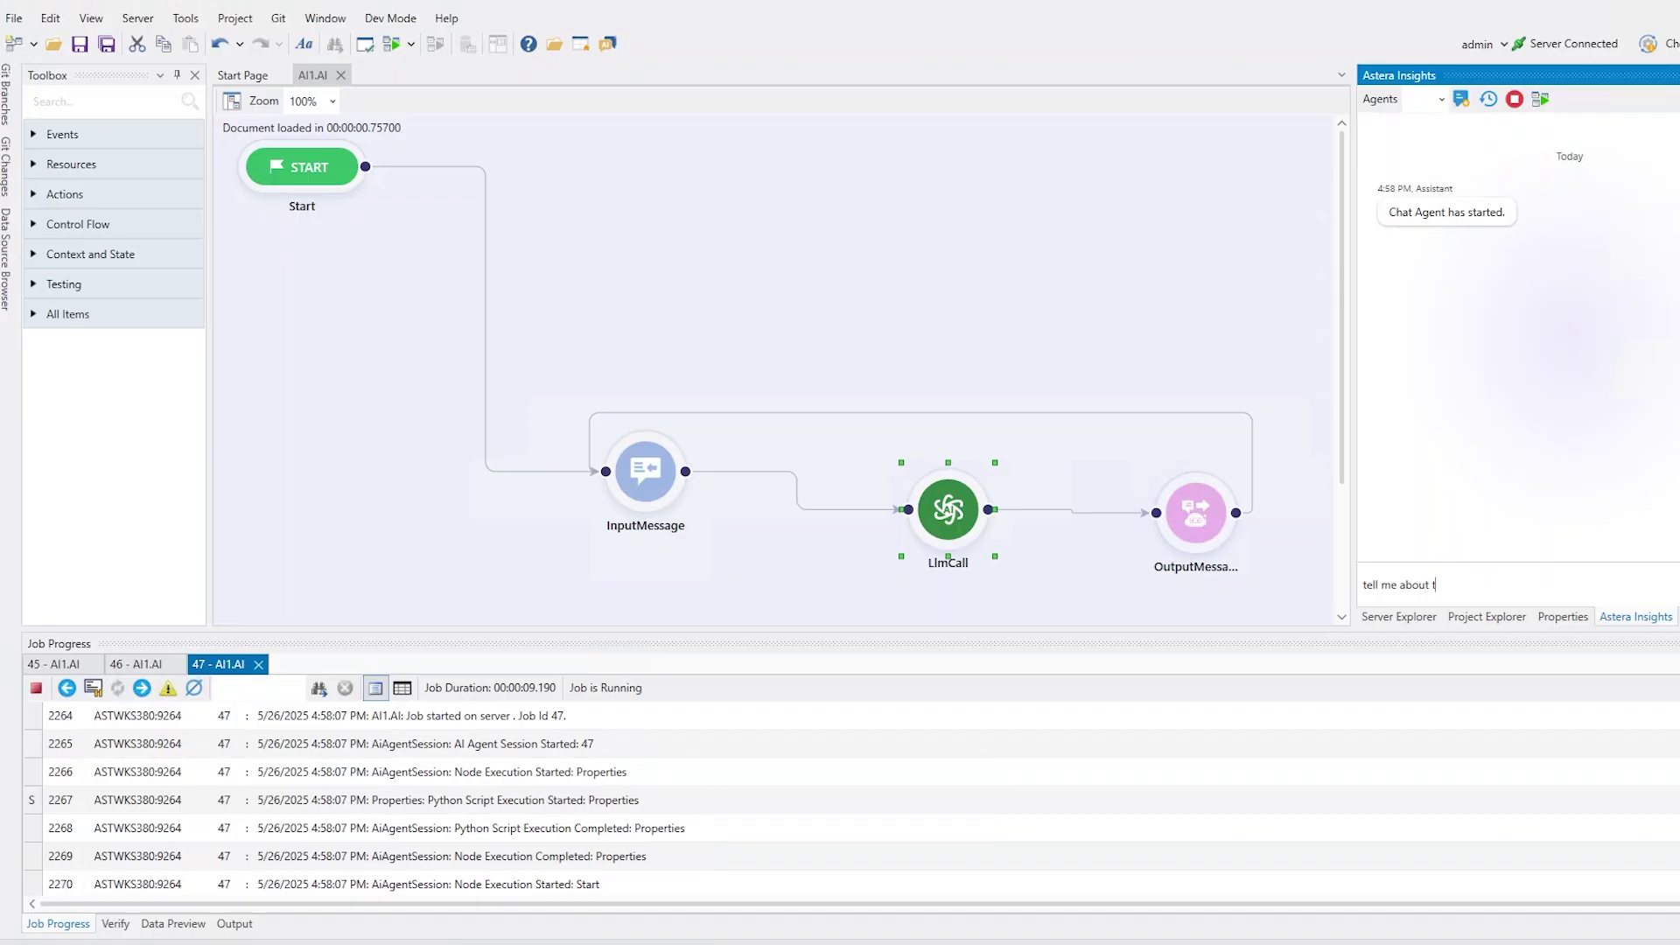
{"action": "type", "text": "he current project and its files"}
{"action": "key", "text": "Return"}
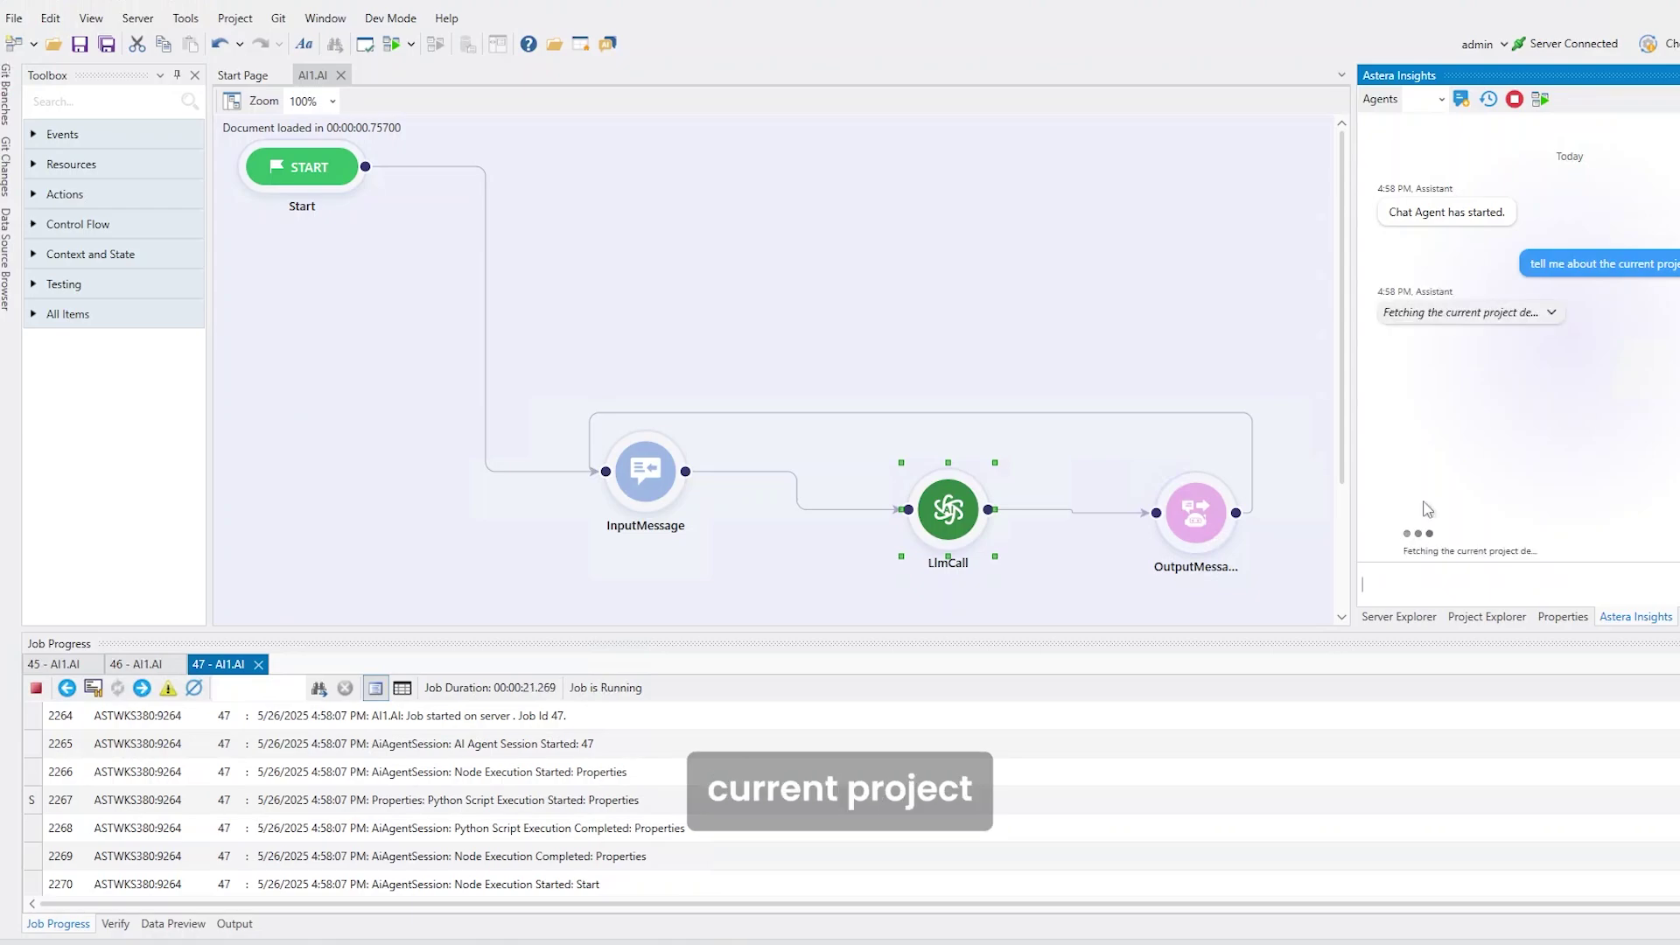
Examine the details of the agent's project-fetching tool call and the project path in its answer.
{"action": "left_click", "coordinate": [1550, 314]}
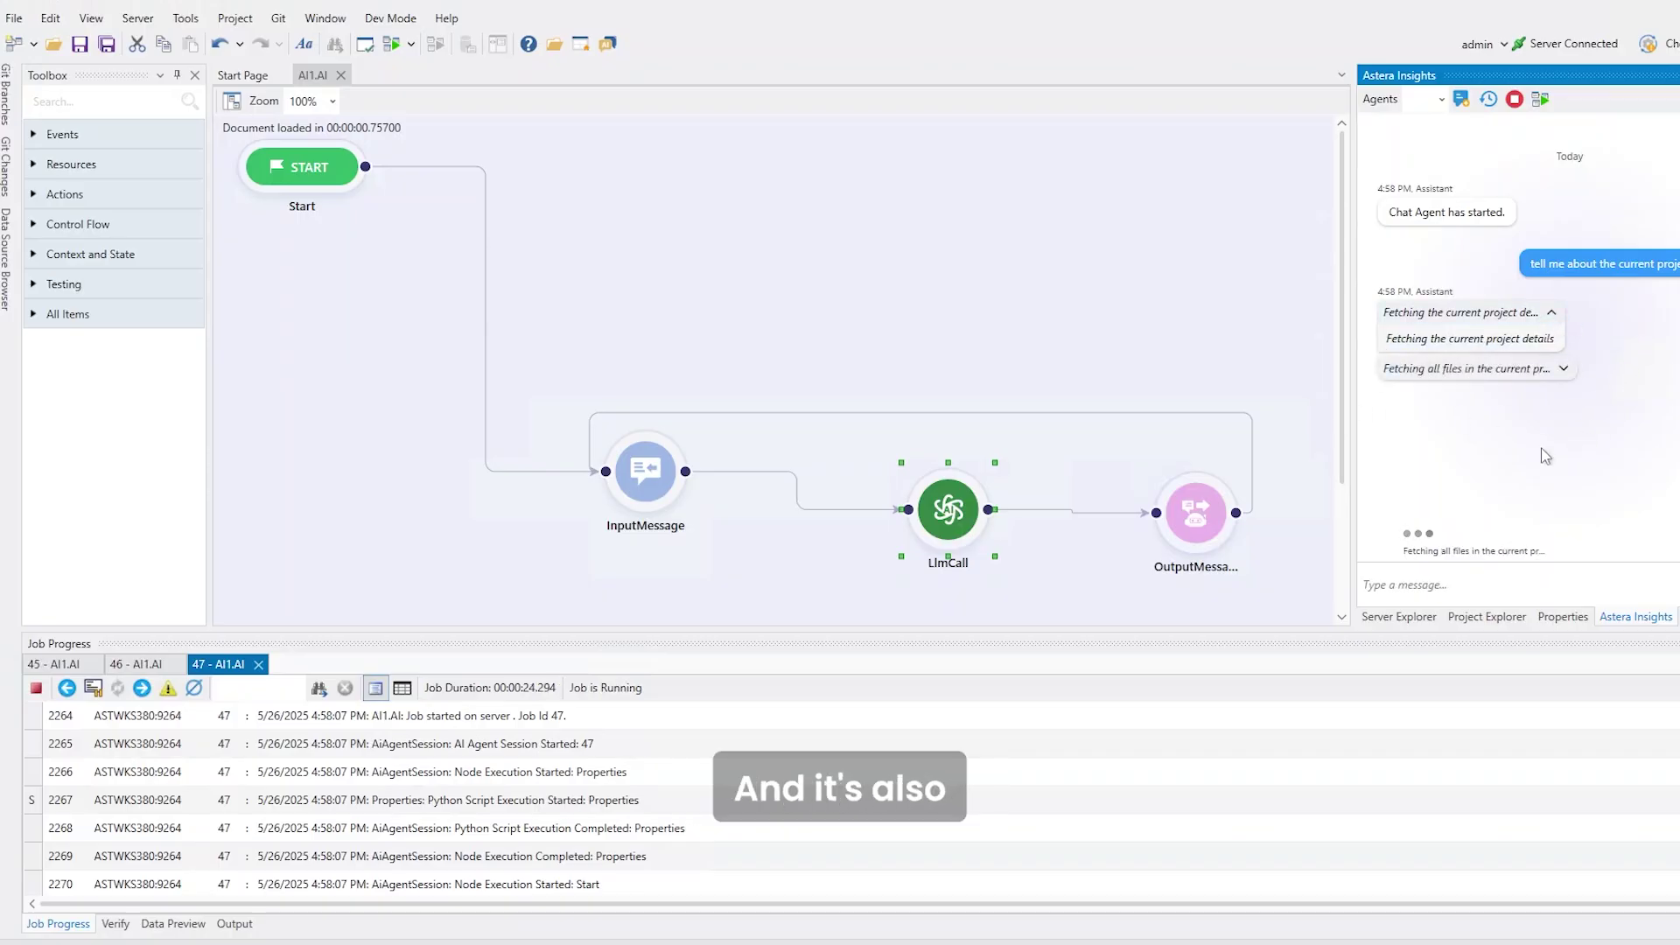
{"action": "left_click", "coordinate": [1550, 312]}
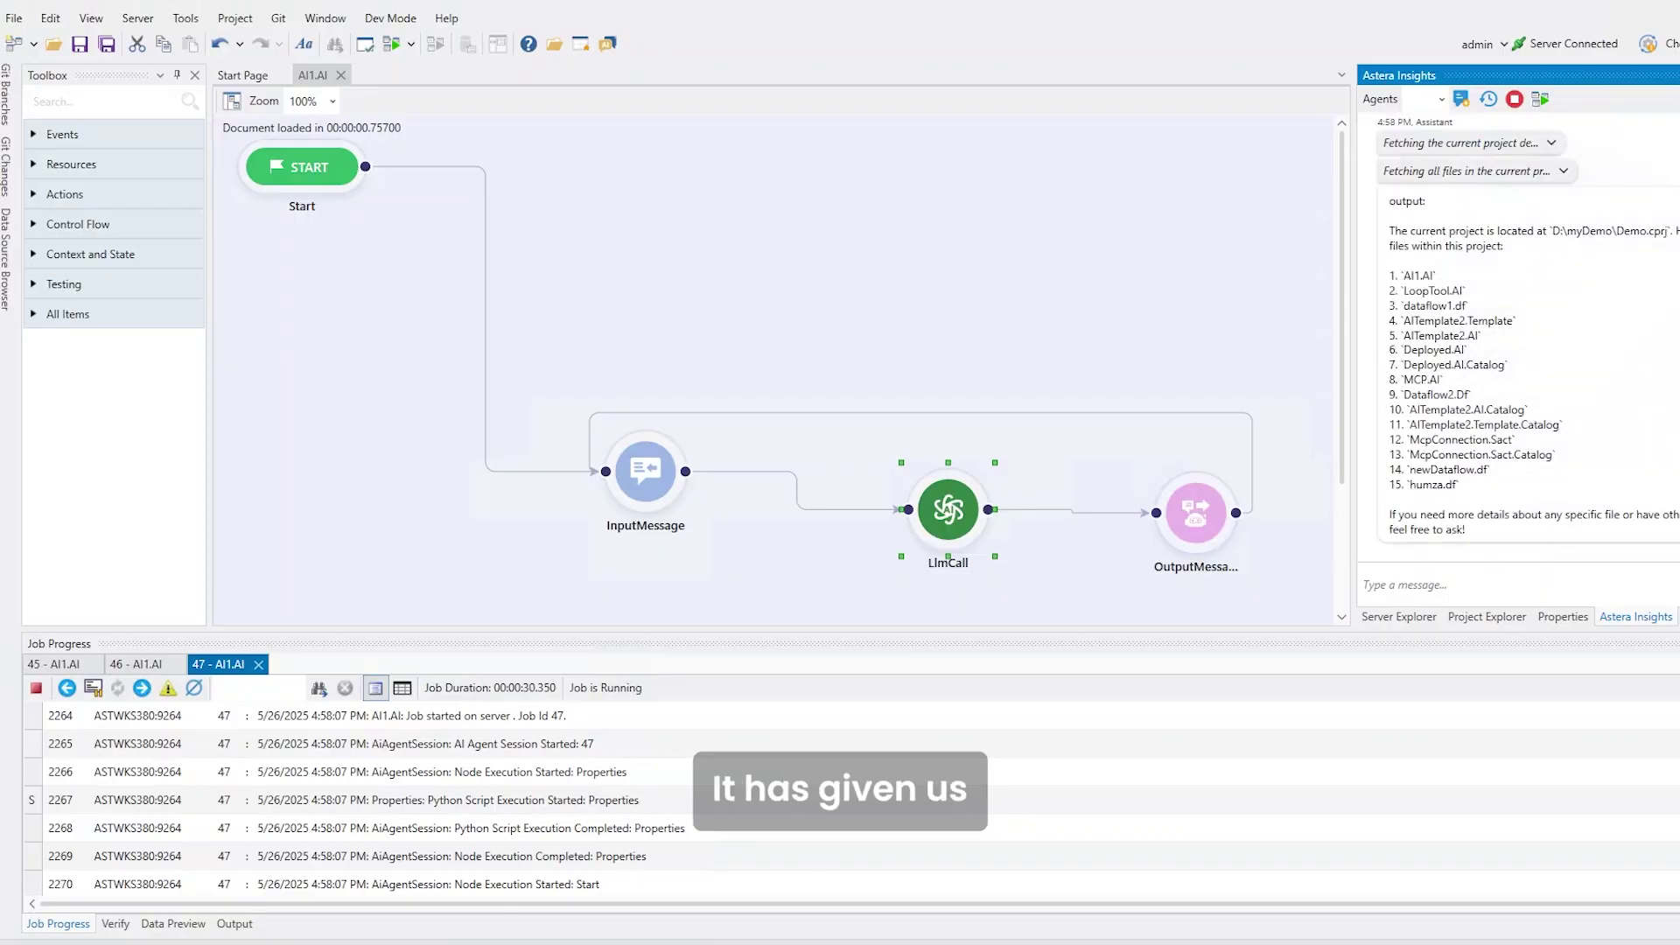
{"action": "left_click_drag", "start_coordinate": [1670, 232], "coordinate": [1552, 232]}
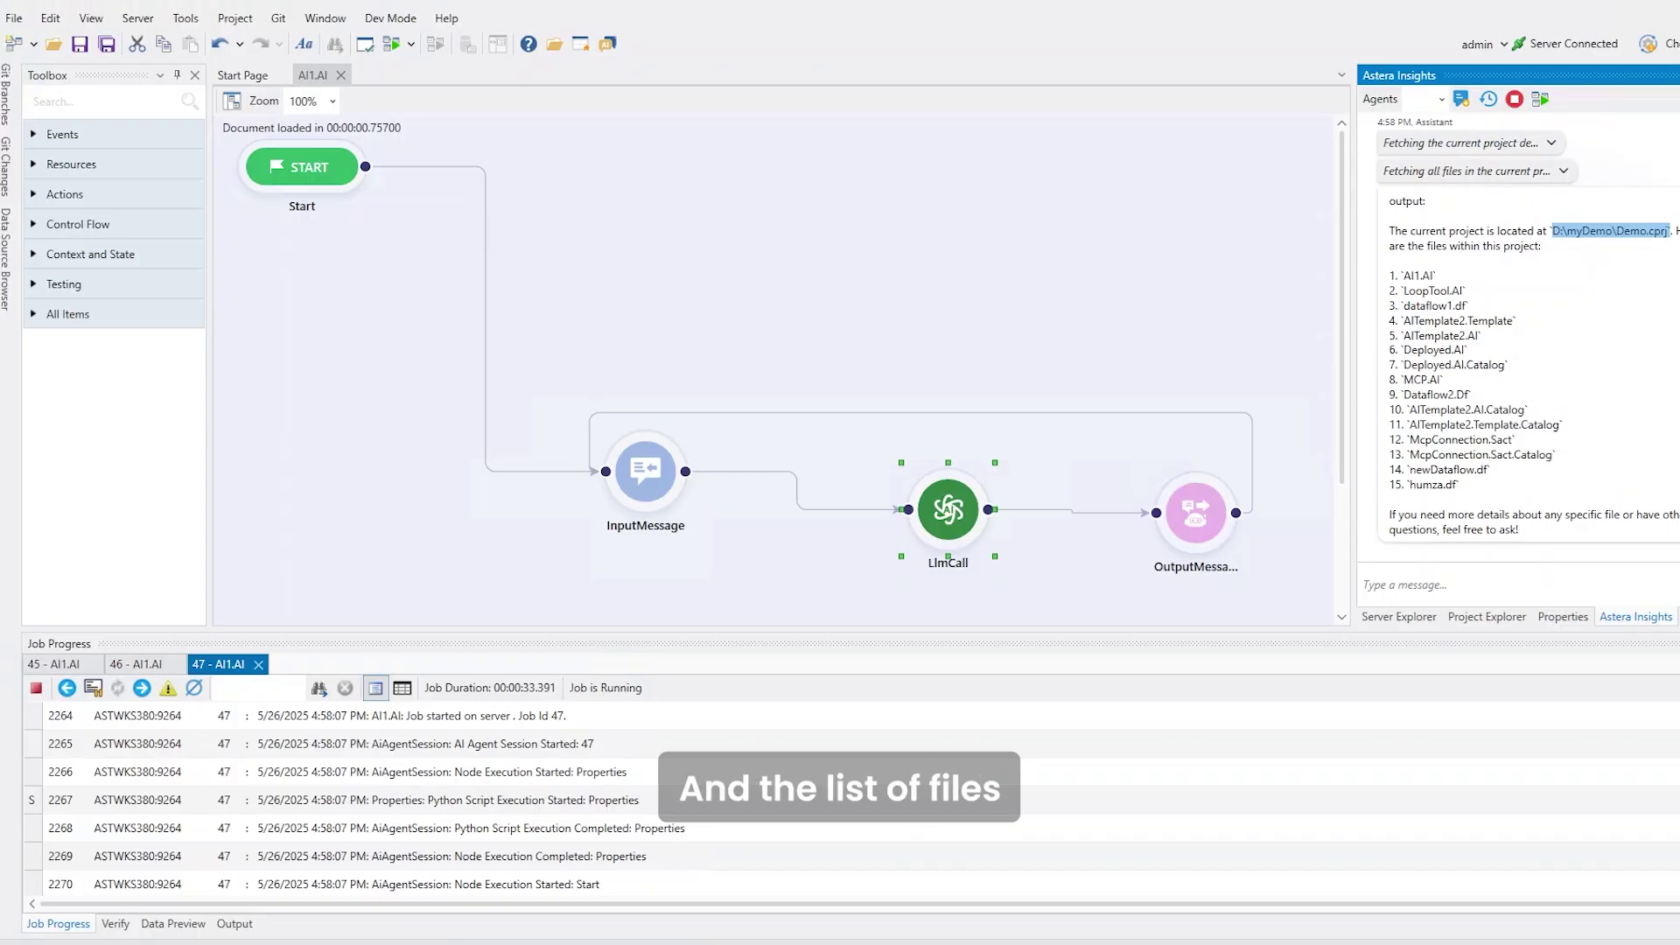
Send the agent the request "sumarize this csv file for me" with the full path of AdventureWorksProductReview.csv.
{"action": "left_click", "coordinate": [1435, 584]}
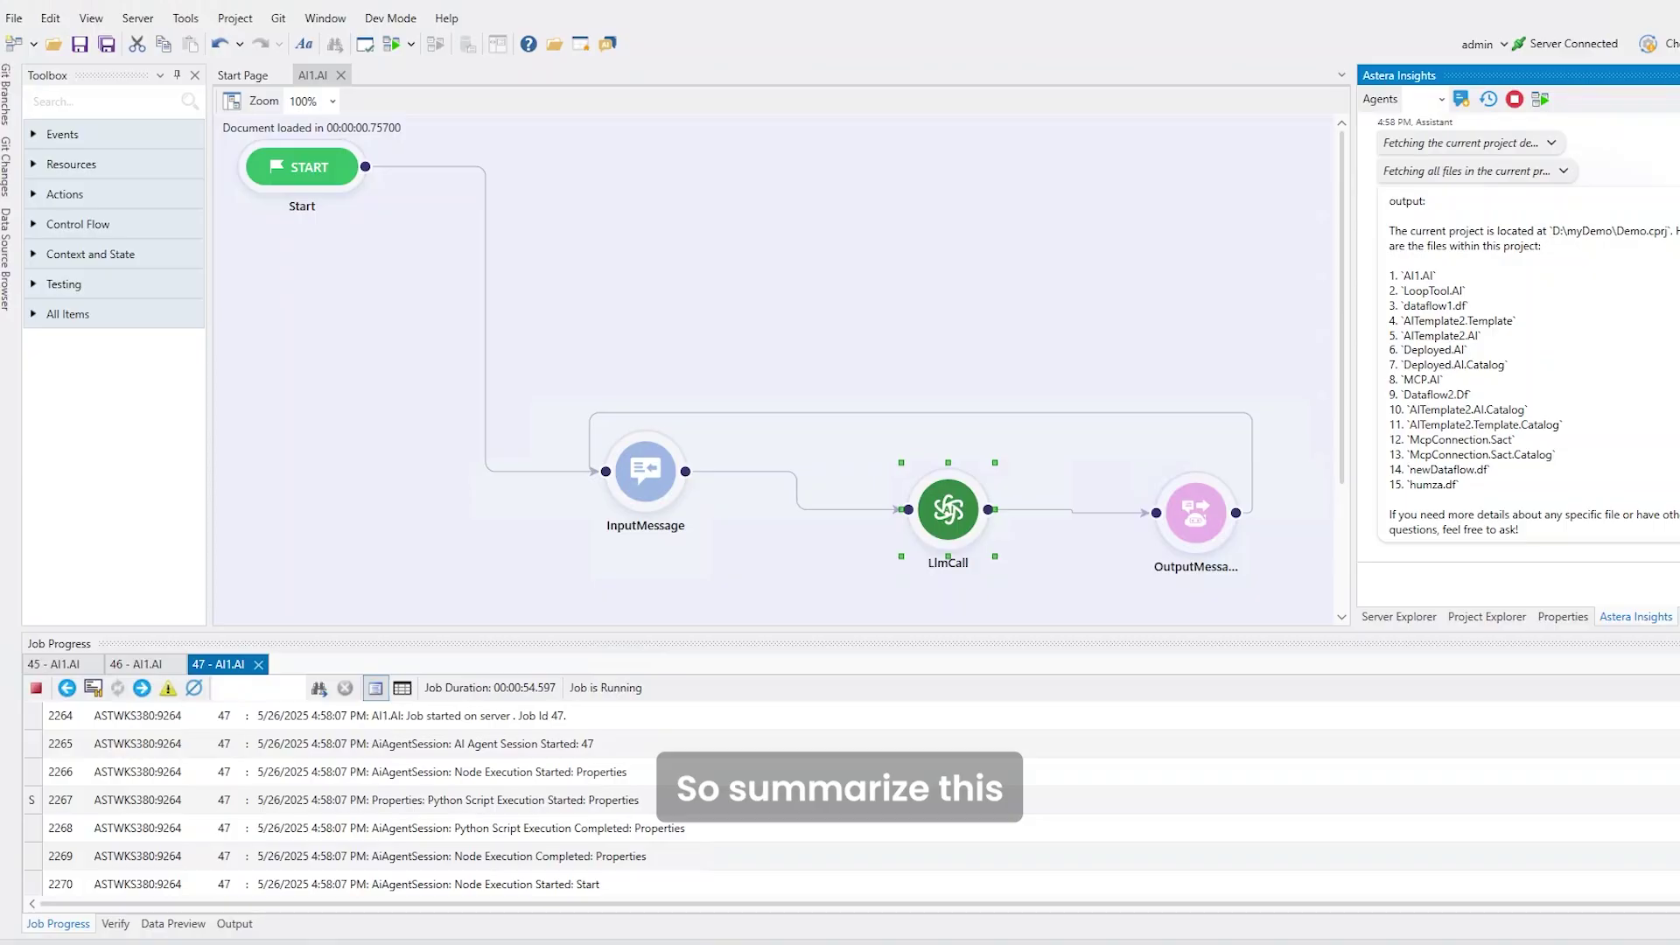
{"action": "type", "text": "umarize thsi "}
{"action": "type", "text": "is csv "}
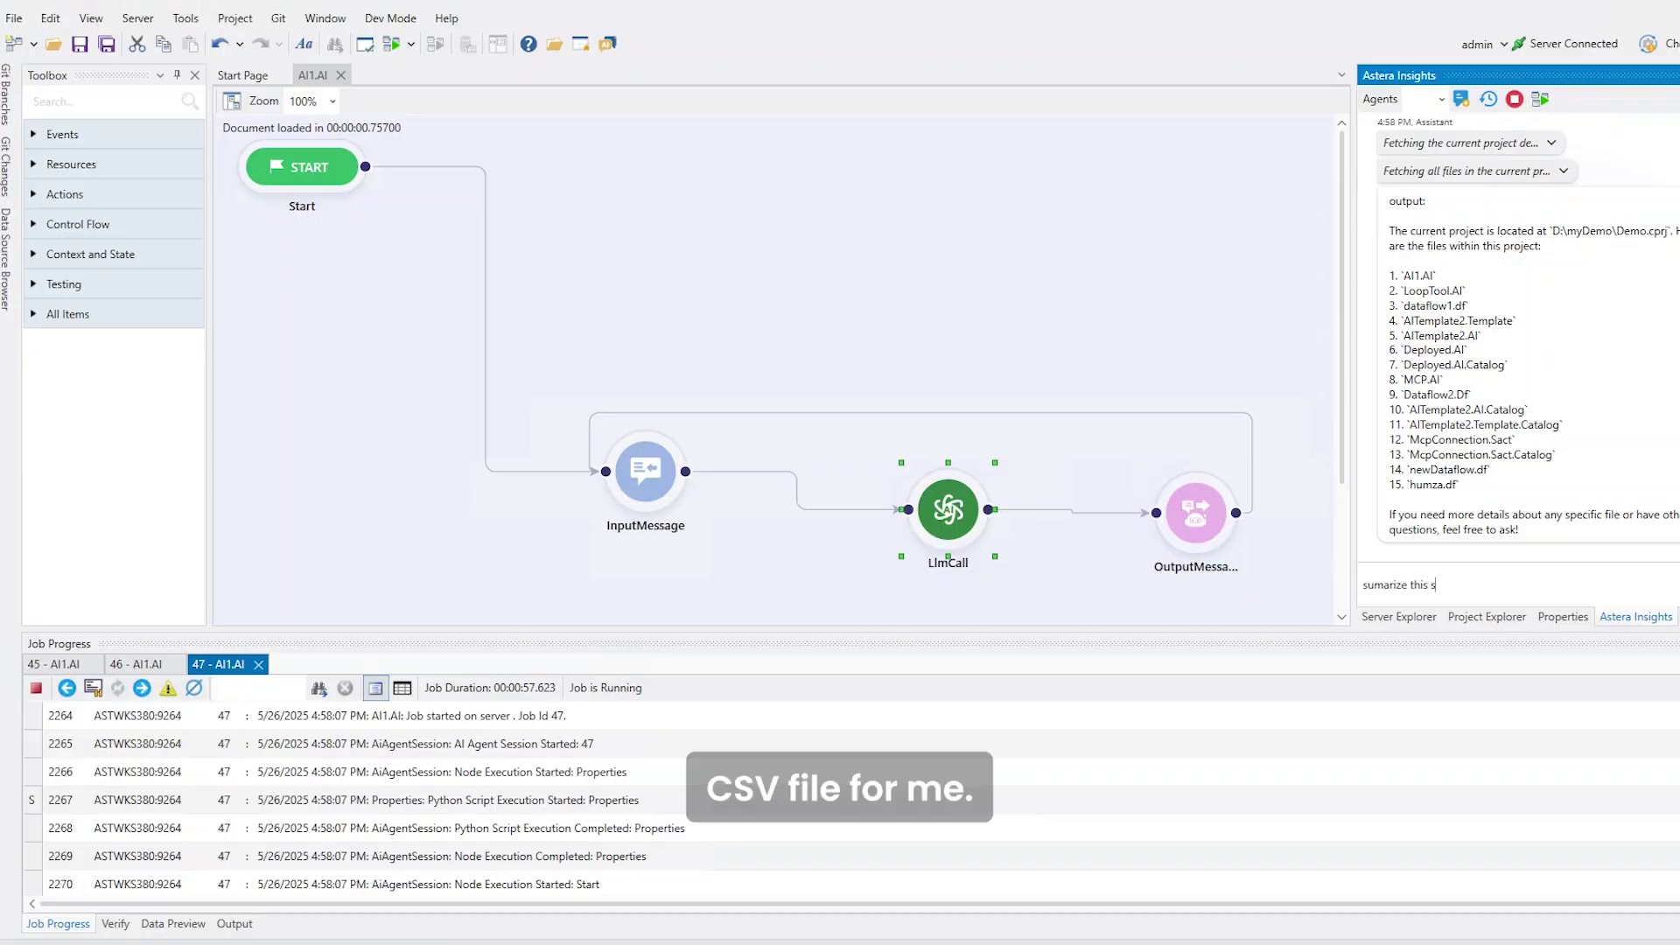
{"action": "type", "text": "files for me"}
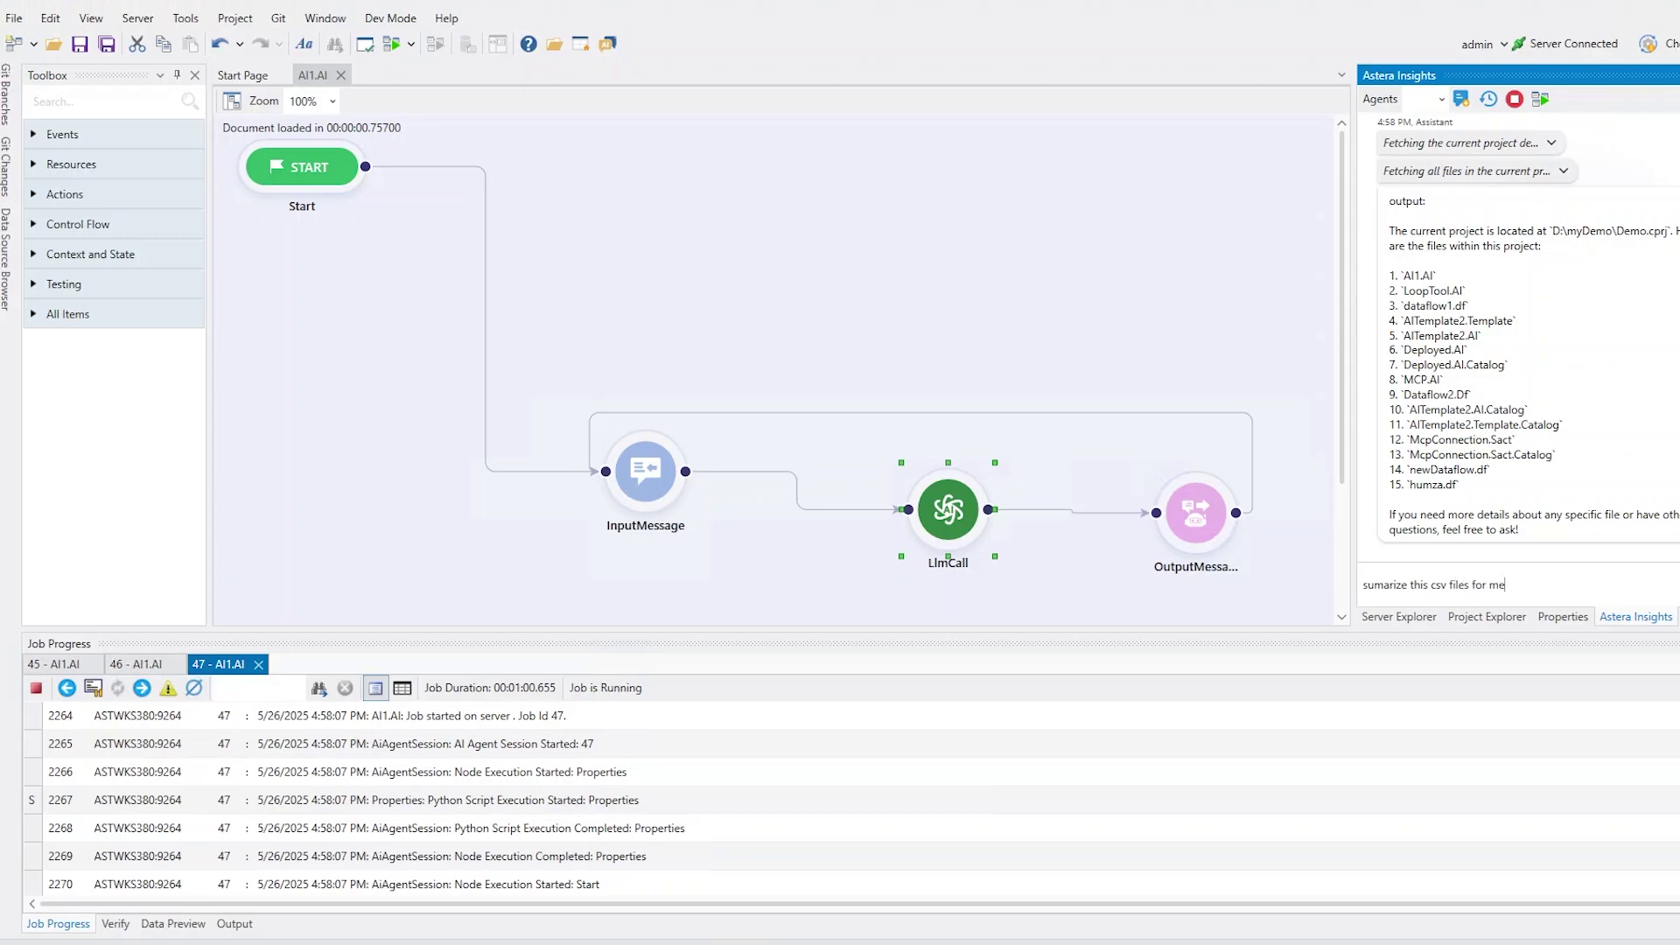
{"action": "left_click", "coordinate": [1469, 585]}
{"action": "key", "text": "BackSpace"}
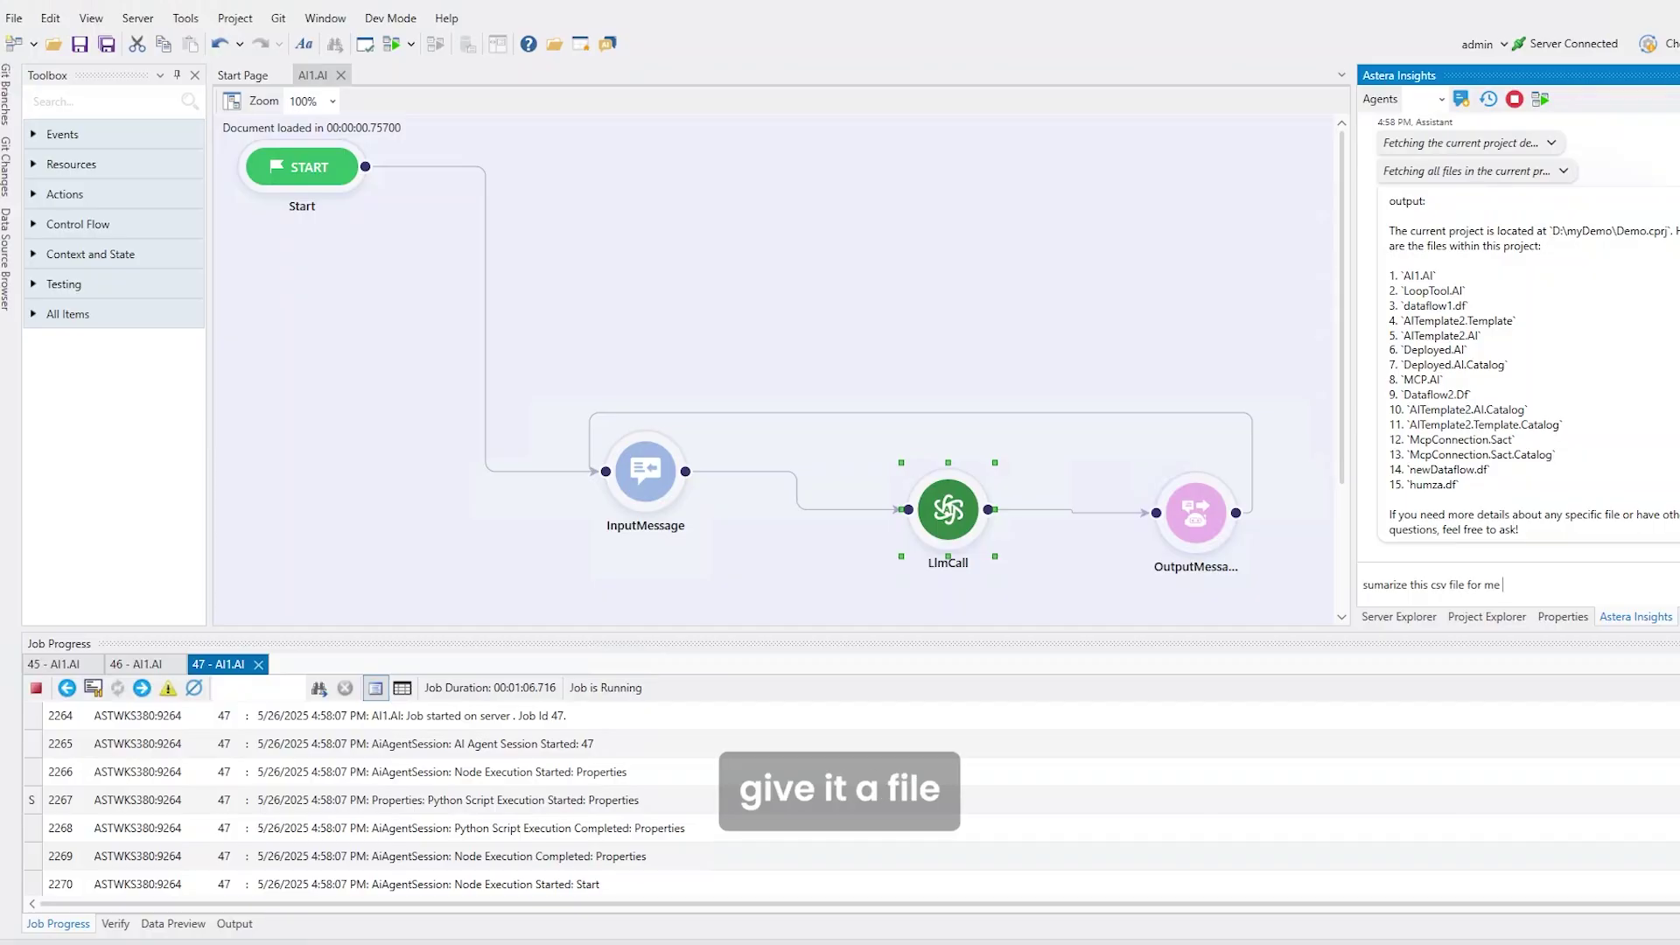
{"action": "type", "text": "\"C:\\Users\\Humza.Khatri\\OneDrive - Astera Software\\Data\\server folder\\sample datas\\csv\\AdventureWorksProductReview.csv\""}
{"action": "key", "text": "Return"}
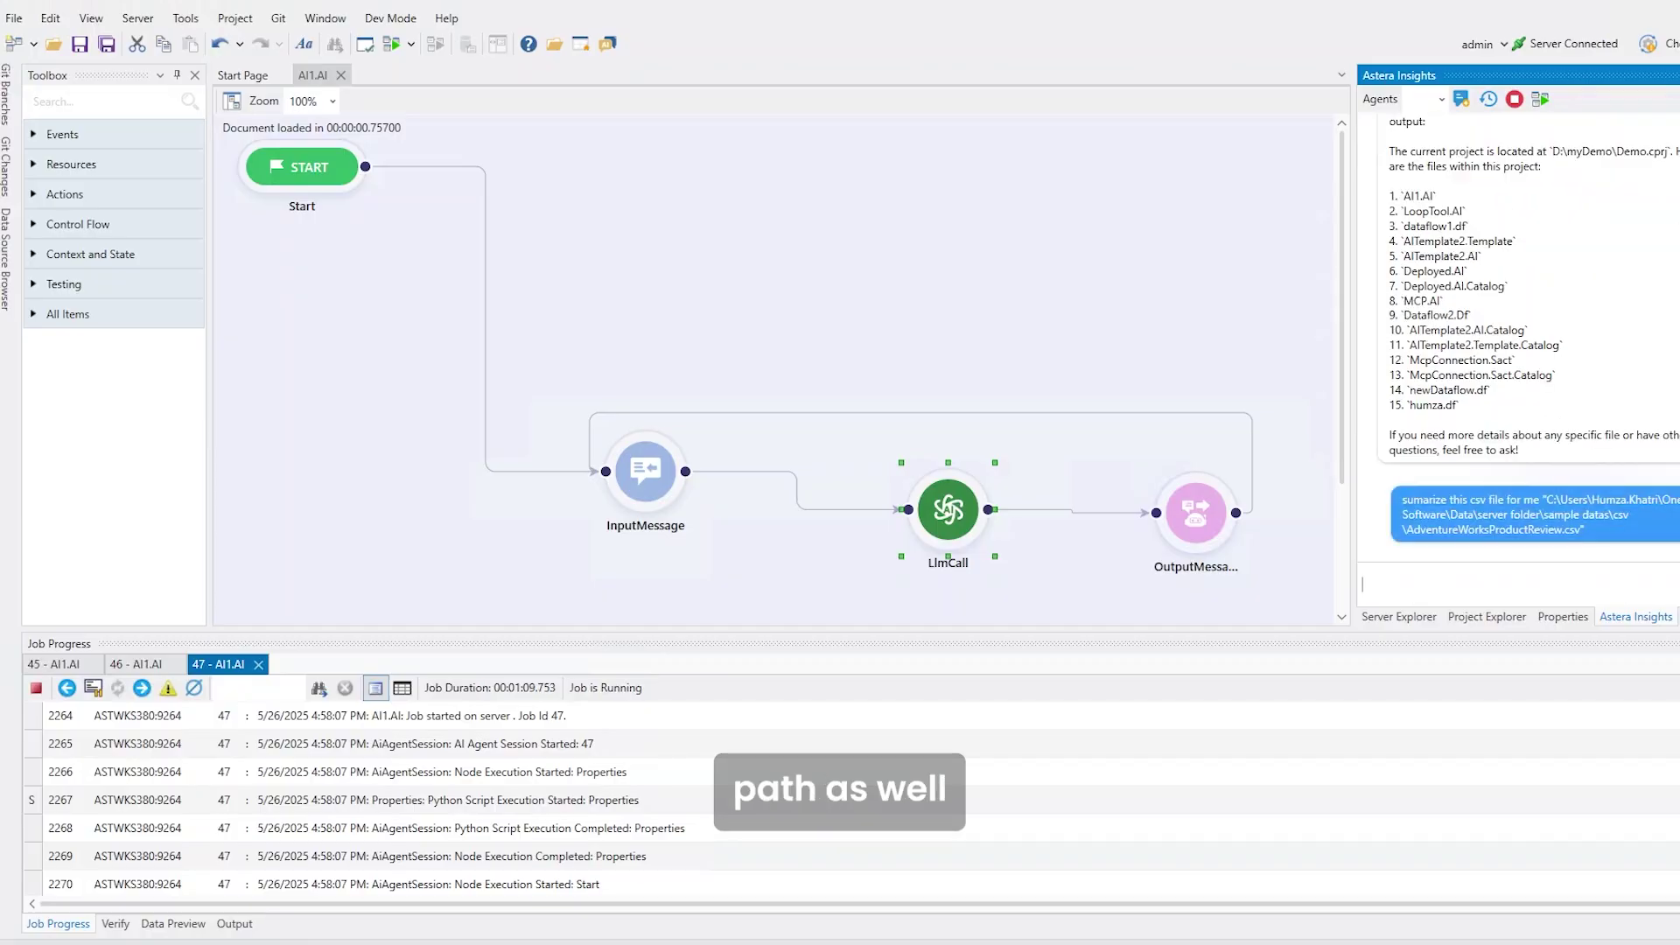